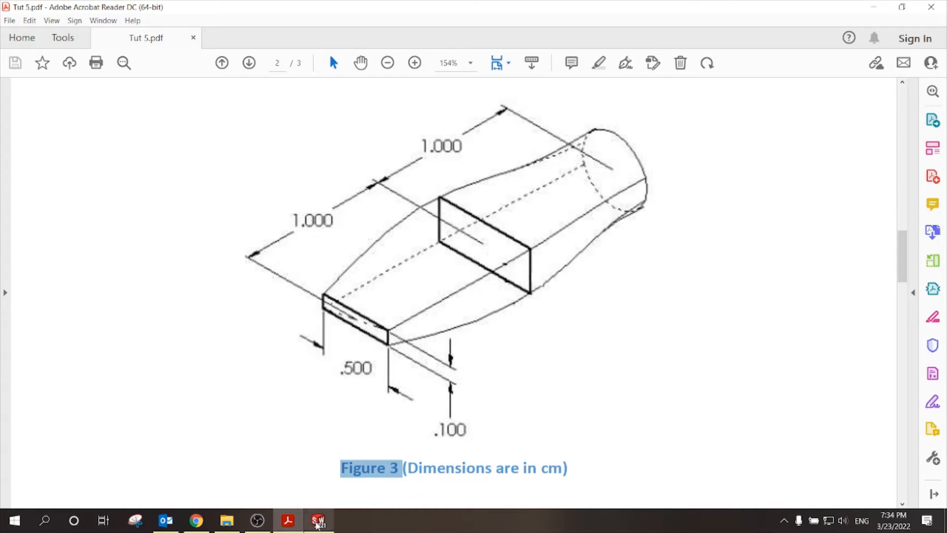
Step: Switch to SOLIDWORKS and create a new part document
{"action": "left_click", "coordinate": [318, 521]}
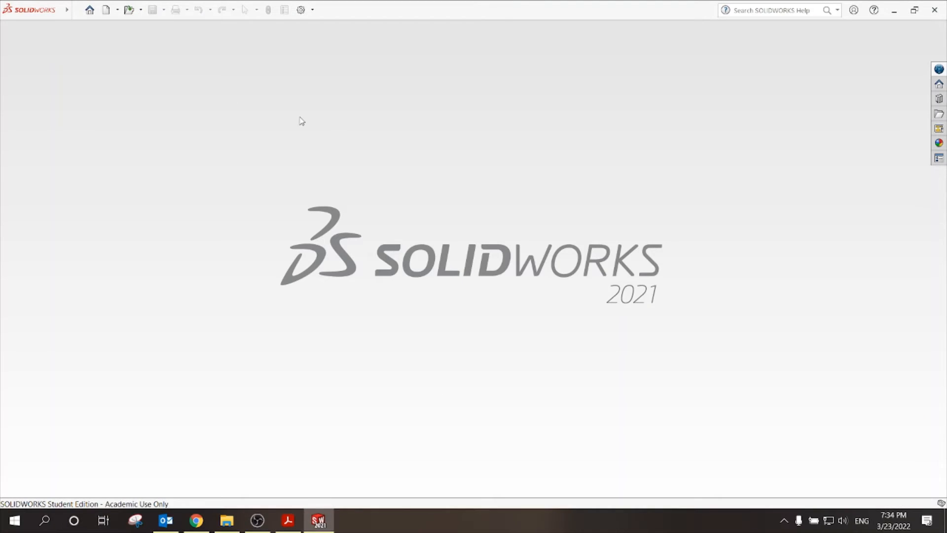
{"action": "left_click", "coordinate": [106, 10]}
{"action": "double_click", "coordinate": [328, 173]}
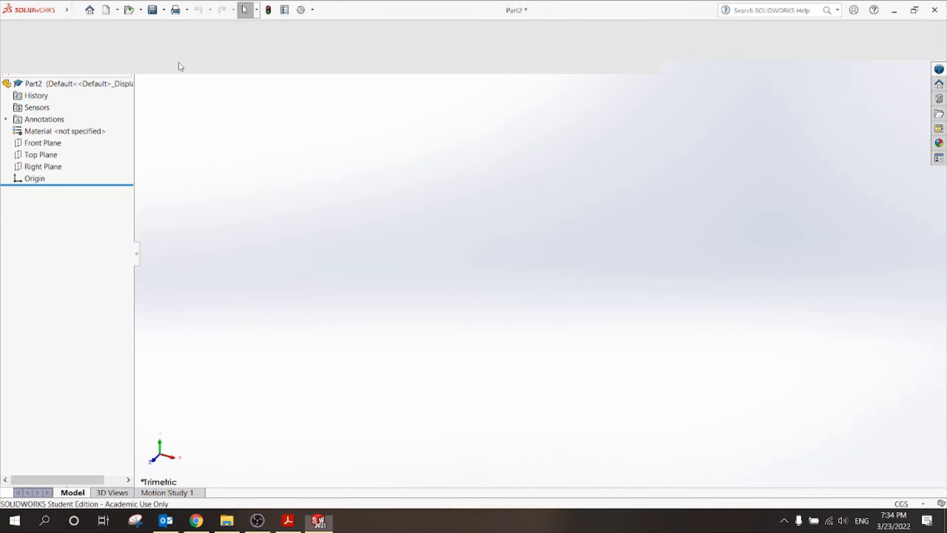
Step: Sketch a center rectangle on the Front Plane, centred on the origin, about 9.9 cm wide and 2.2 cm high
{"action": "left_click", "coordinate": [54, 67]}
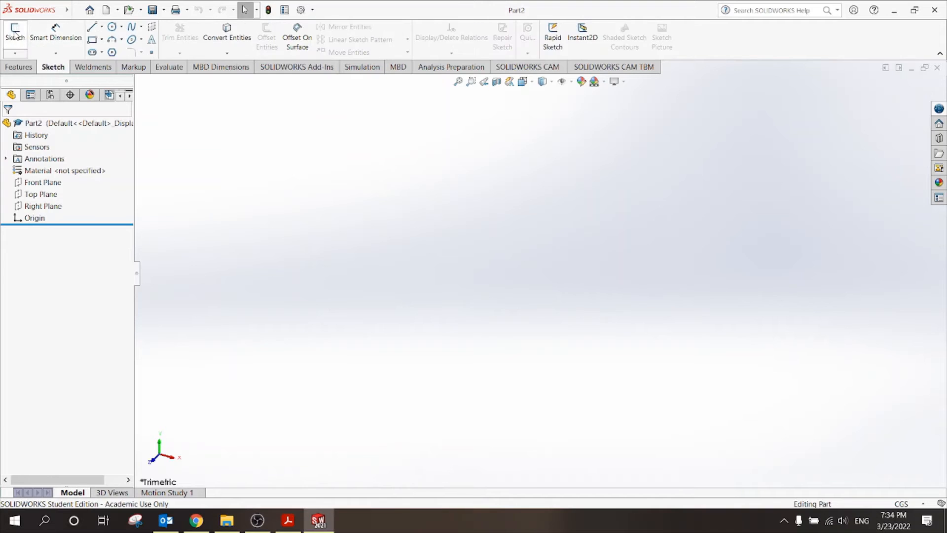
{"action": "left_click", "coordinate": [15, 32]}
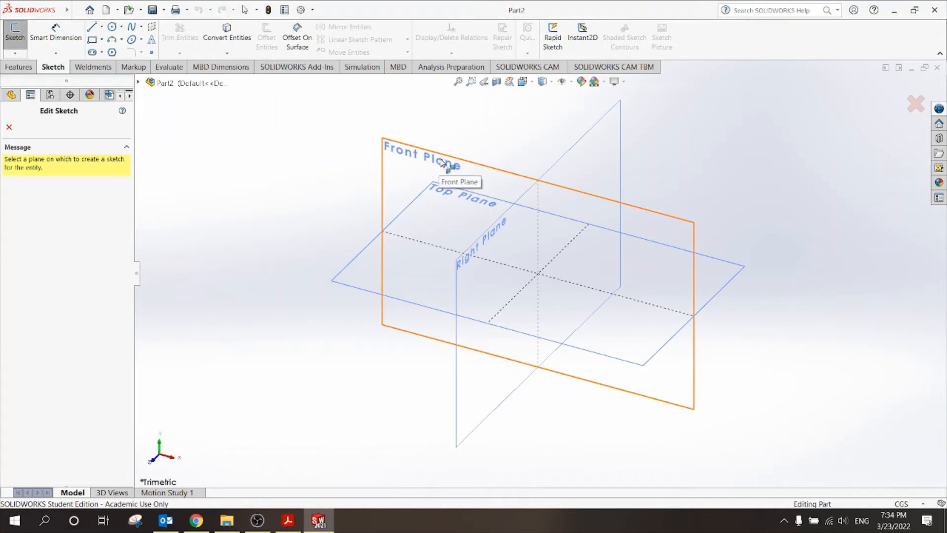
{"action": "left_click", "coordinate": [434, 174]}
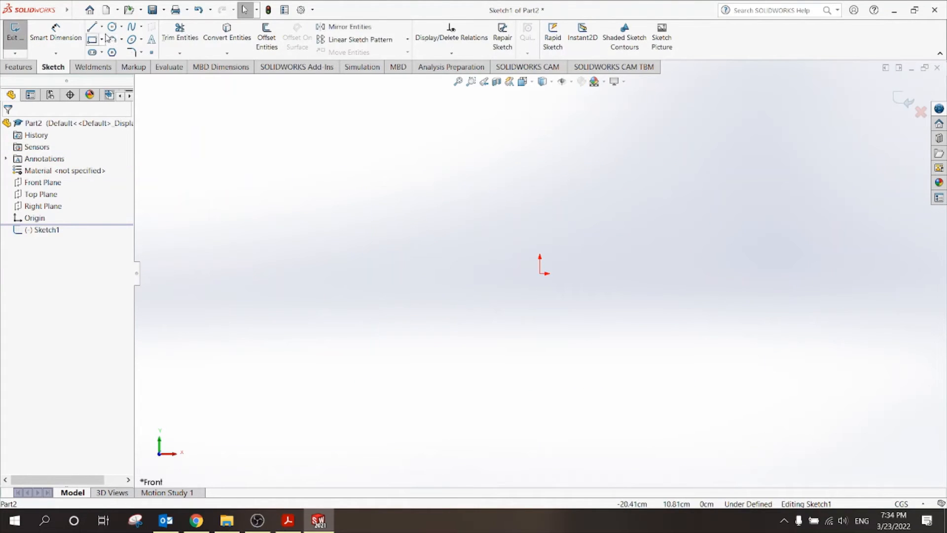
{"action": "left_click", "coordinate": [103, 40]}
{"action": "left_click", "coordinate": [131, 65]}
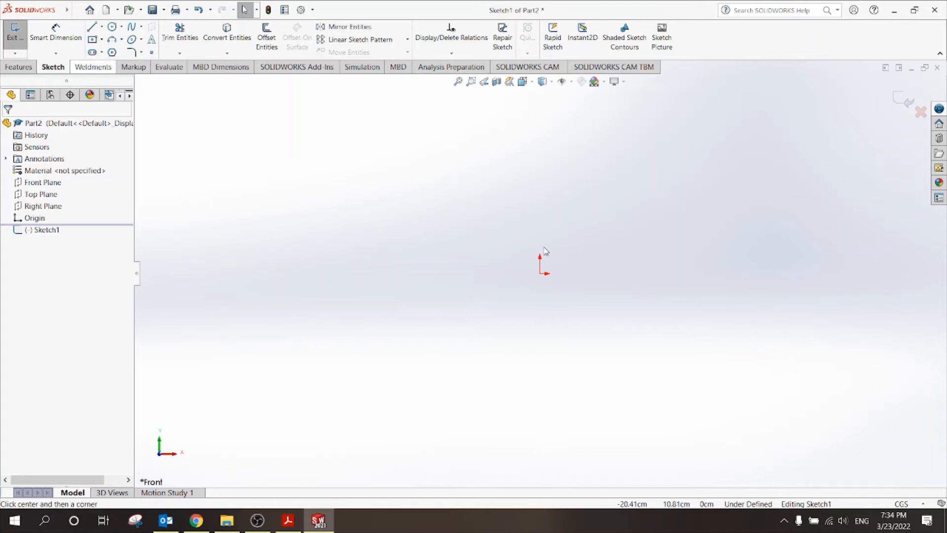
{"action": "left_click", "coordinate": [540, 274]}
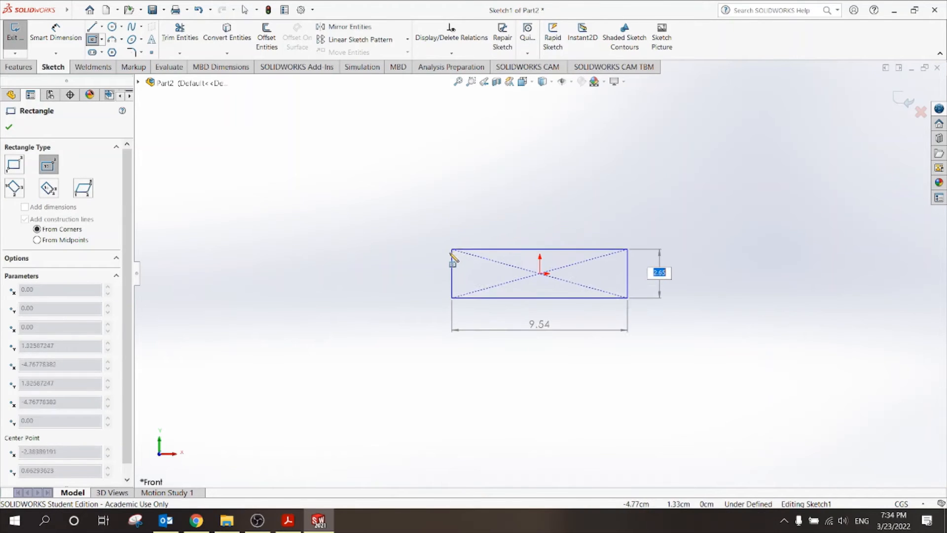
{"action": "left_click", "coordinate": [449, 254]}
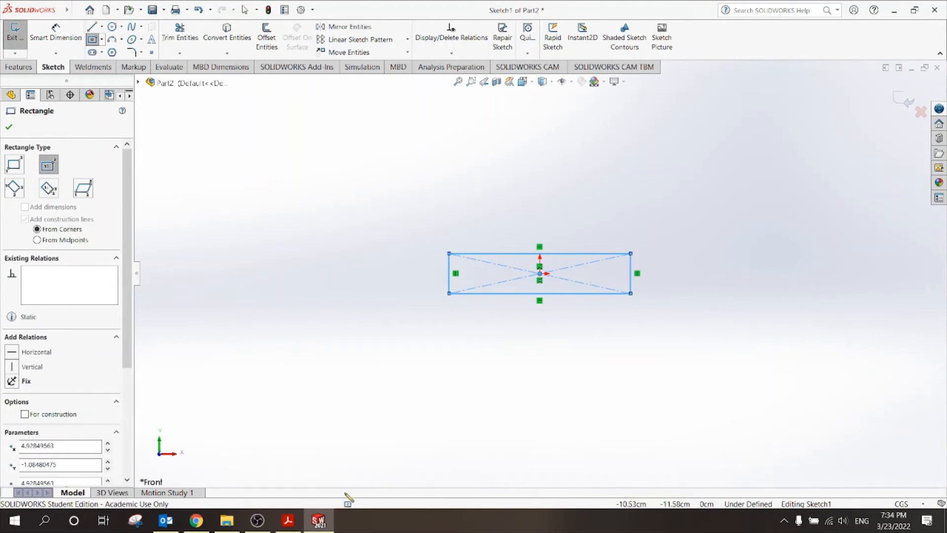
Step: Check the Figure 3 dimensions in the PDF and dimension the rectangle's width to 0.5 cm in SOLIDWORKS
{"action": "left_click", "coordinate": [294, 525]}
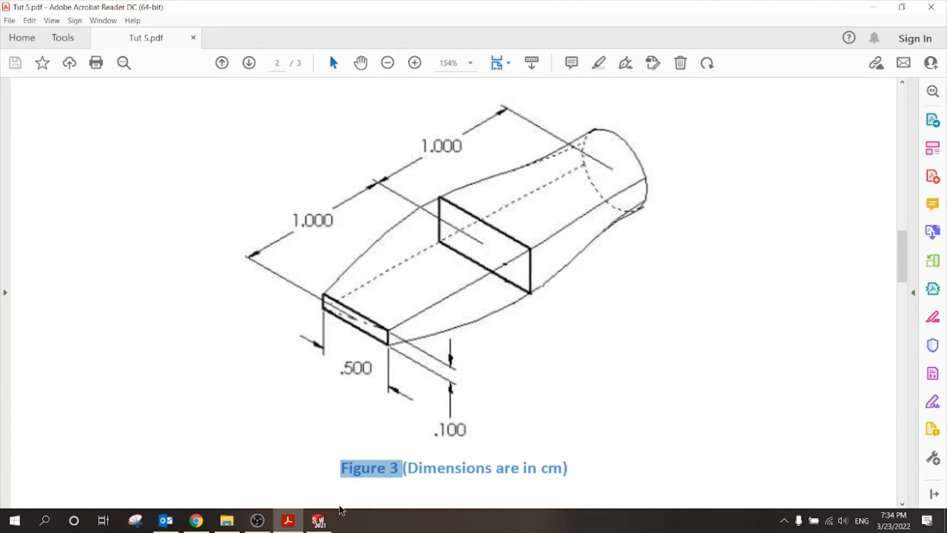
{"action": "left_click", "coordinate": [318, 521]}
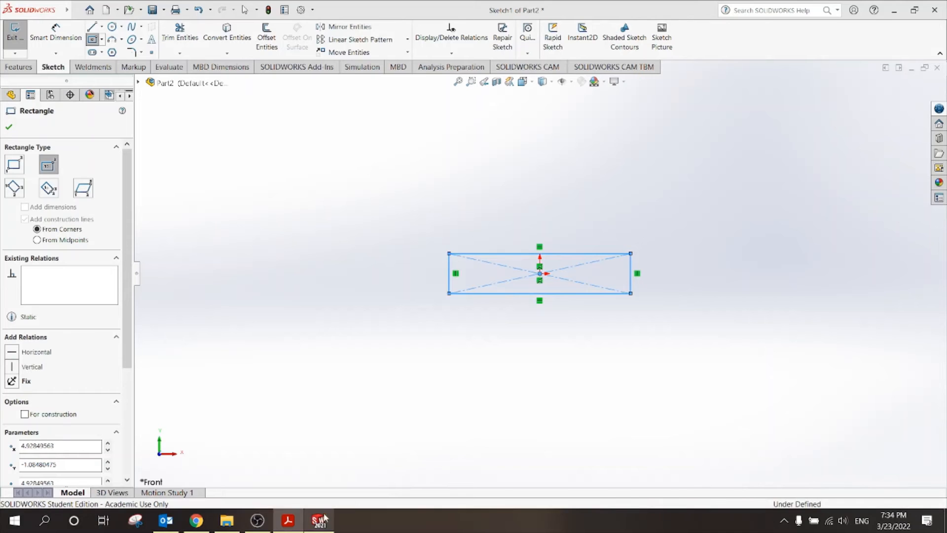
{"action": "left_click", "coordinate": [69, 47]}
{"action": "left_click", "coordinate": [538, 295]}
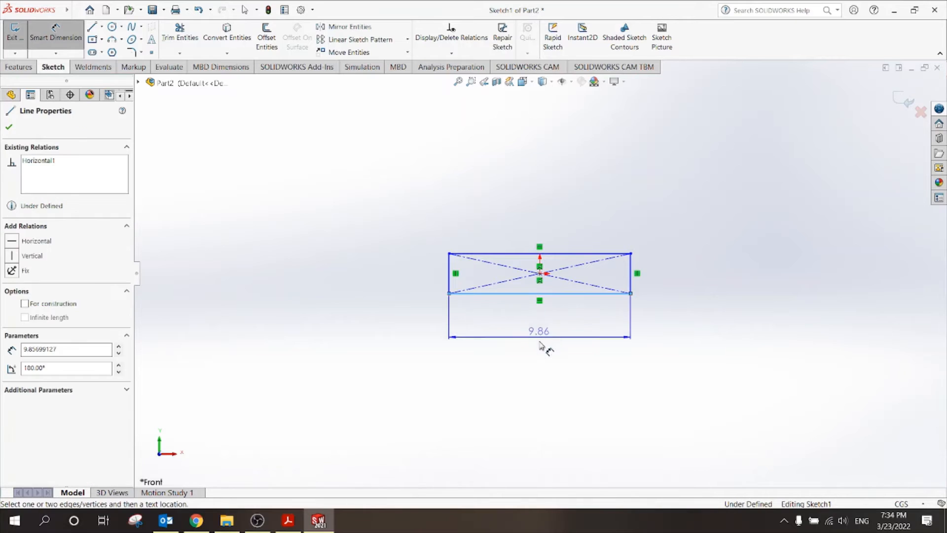
{"action": "left_click", "coordinate": [542, 347]}
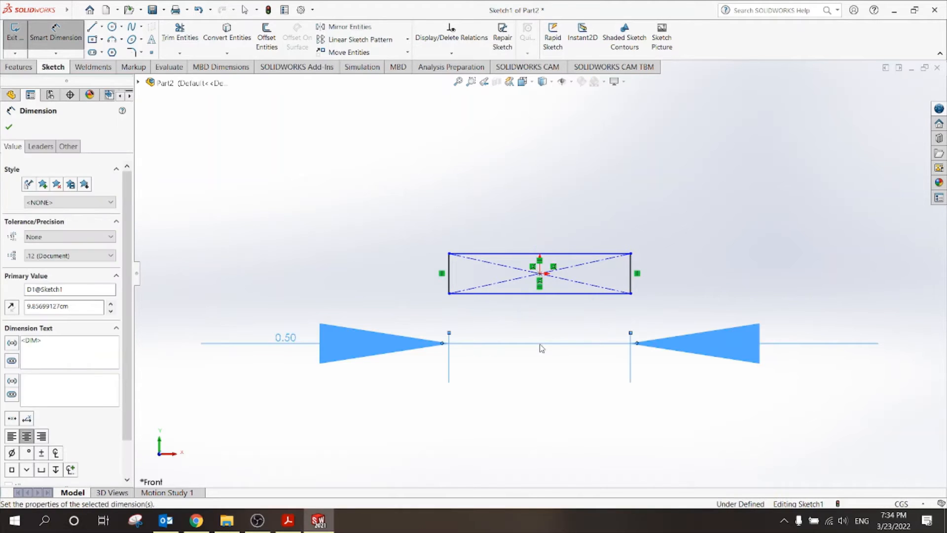
Step: Dimension the rectangle's height to 0.1 cm and exit the sketch
{"action": "left_click", "coordinate": [632, 273]}
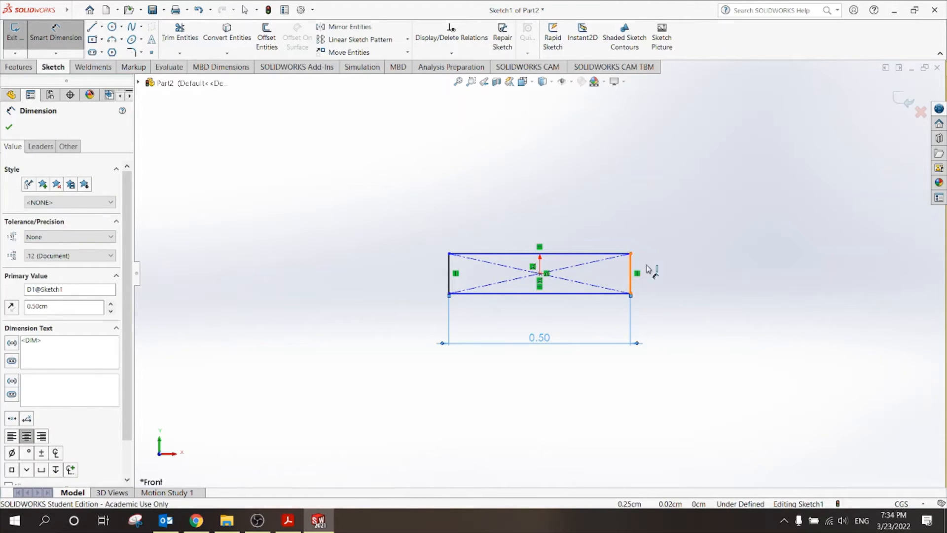
{"action": "left_click", "coordinate": [682, 273]}
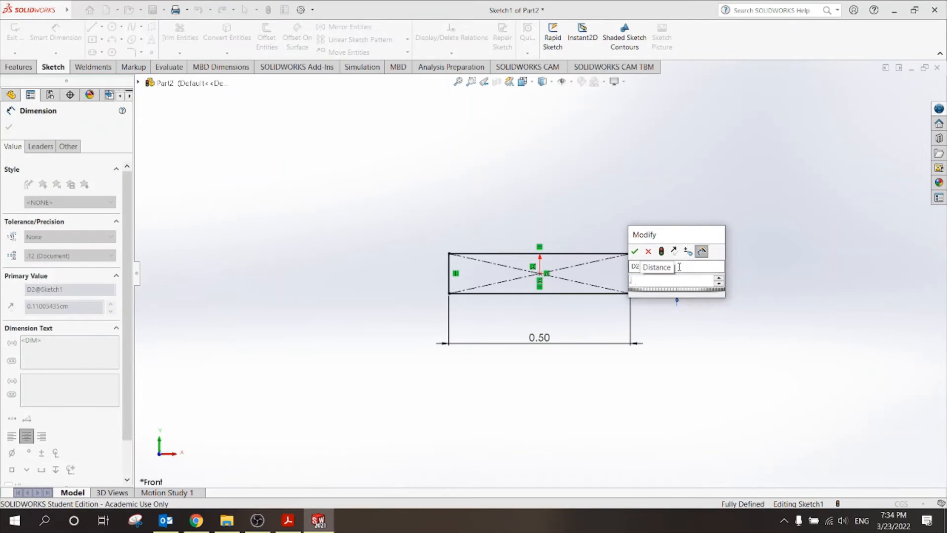
{"action": "type", "text": "0.1"}
{"action": "key", "text": "Return"}
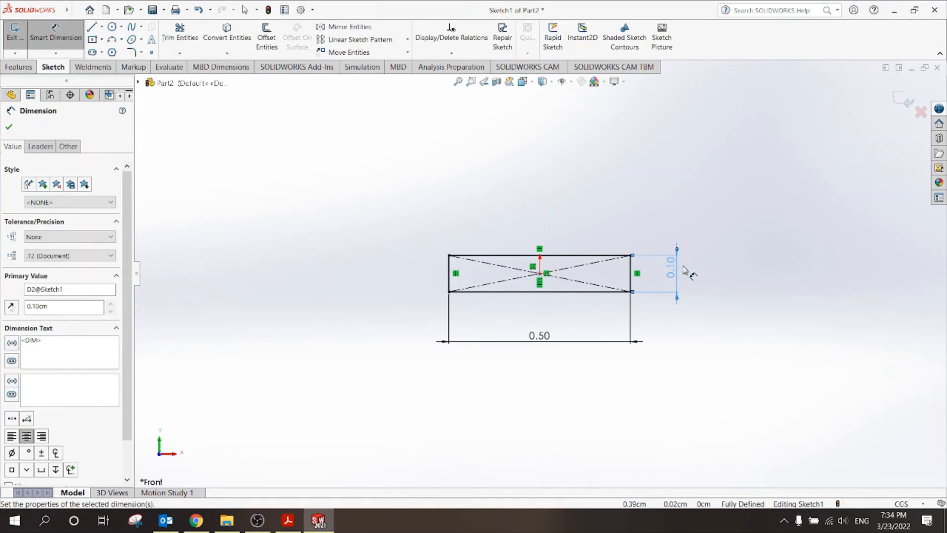
{"action": "scroll", "coordinate": [685, 270], "scroll_direction": "up", "scroll_amount": 2}
{"action": "left_click", "coordinate": [904, 102]}
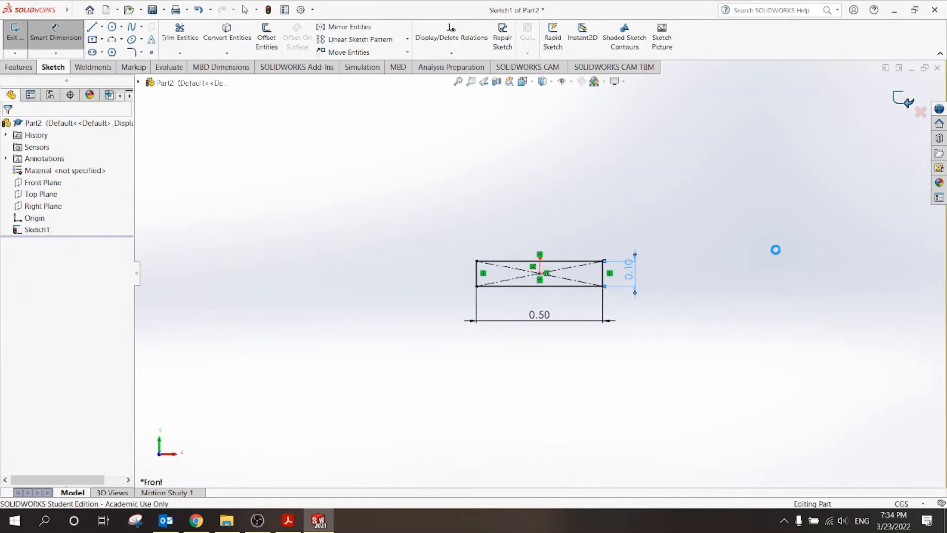
Step: Create a reference plane offset 1 cm from the Front Plane, with the offset flipped to lie behind the rectangle
{"action": "left_click", "coordinate": [533, 83]}
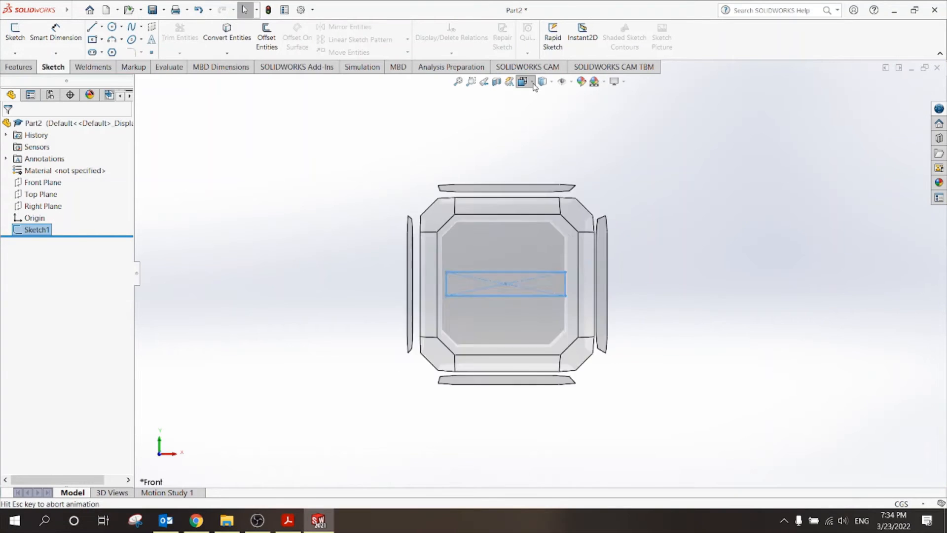
{"action": "left_click", "coordinate": [575, 113]}
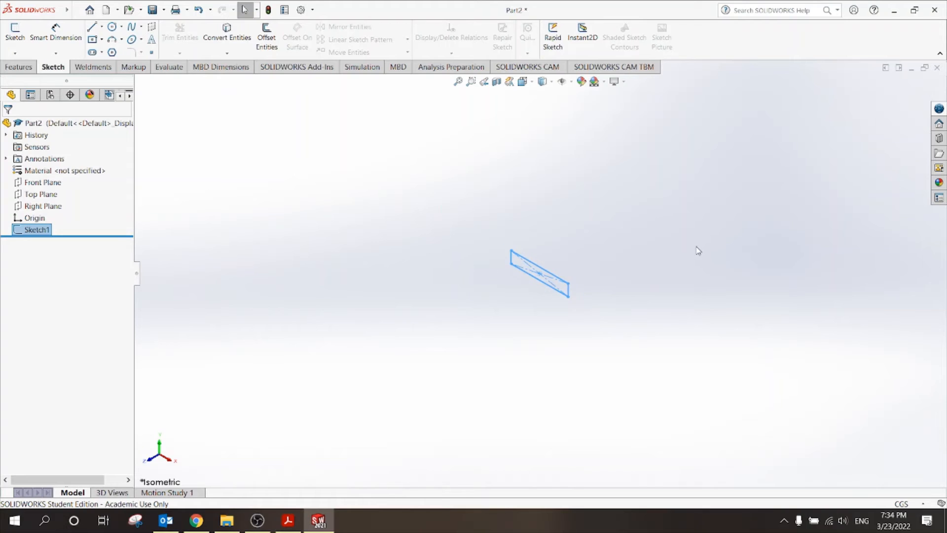
{"action": "scroll", "coordinate": [697, 247], "scroll_direction": "down", "scroll_amount": 2}
{"action": "left_click", "coordinate": [662, 253]}
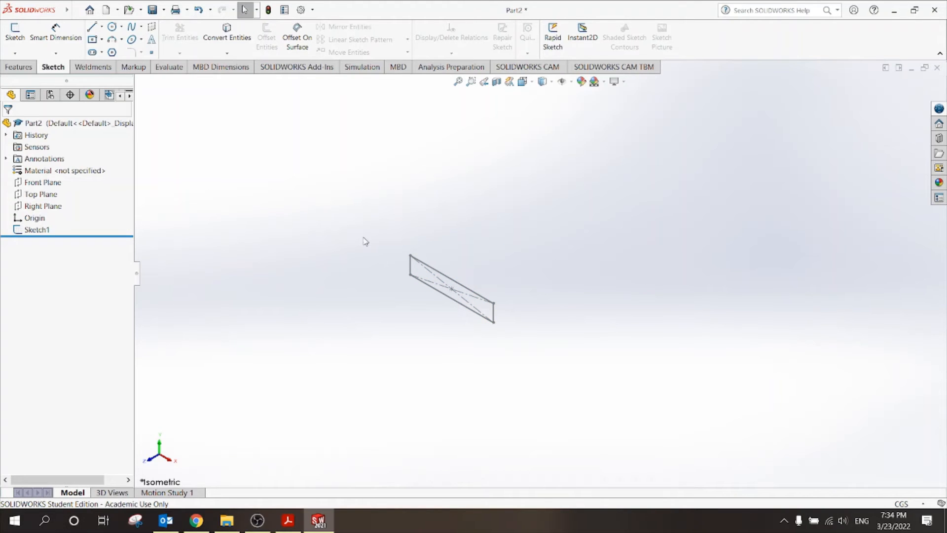
{"action": "left_click", "coordinate": [52, 185]}
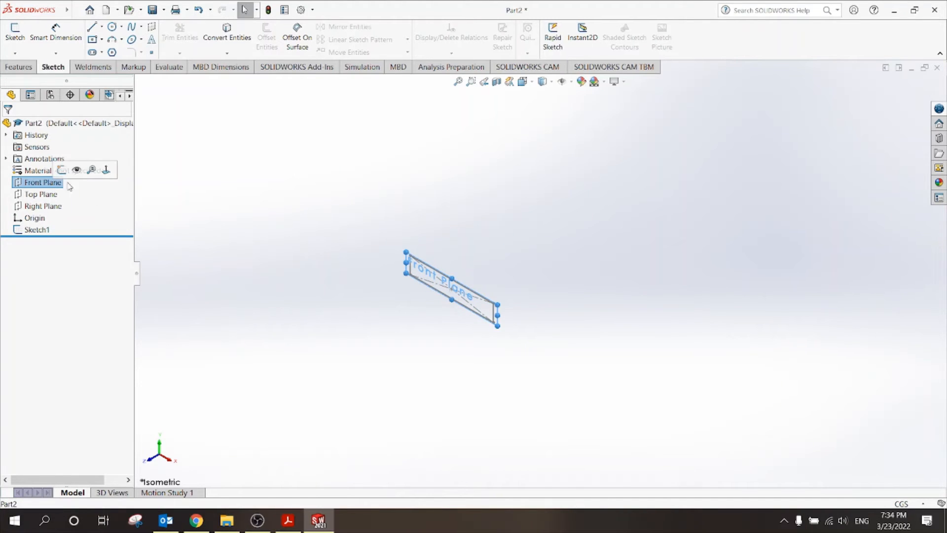
{"action": "left_click", "coordinate": [19, 67]}
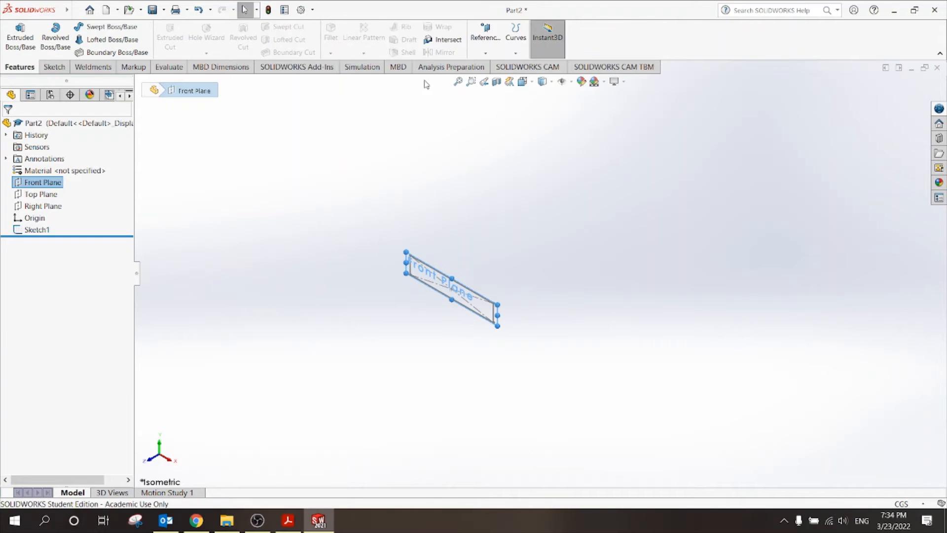
{"action": "left_click", "coordinate": [485, 48]}
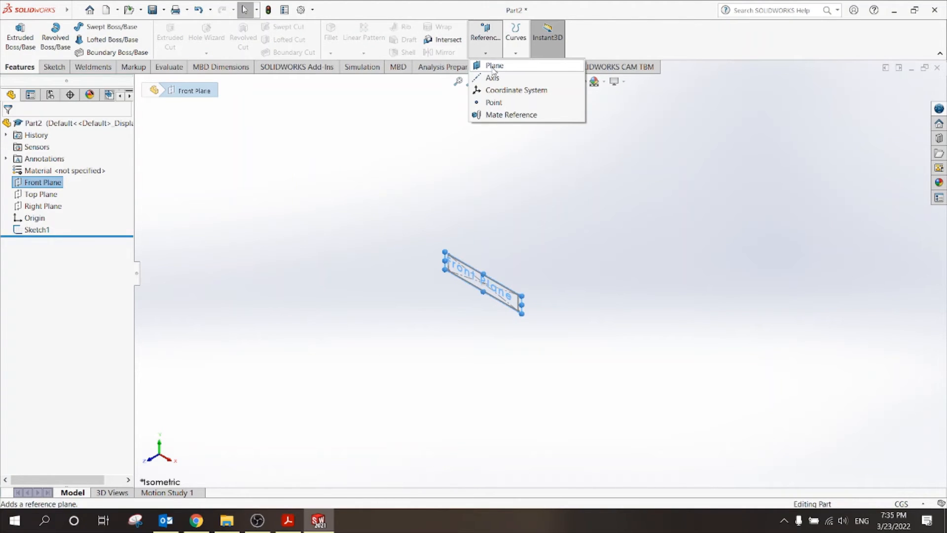
{"action": "left_click", "coordinate": [493, 66]}
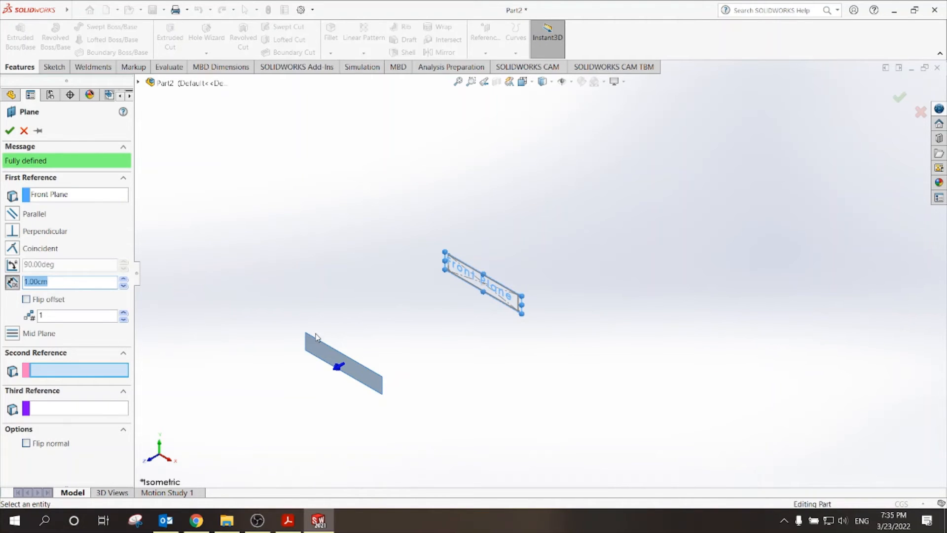
{"action": "left_click", "coordinate": [27, 300]}
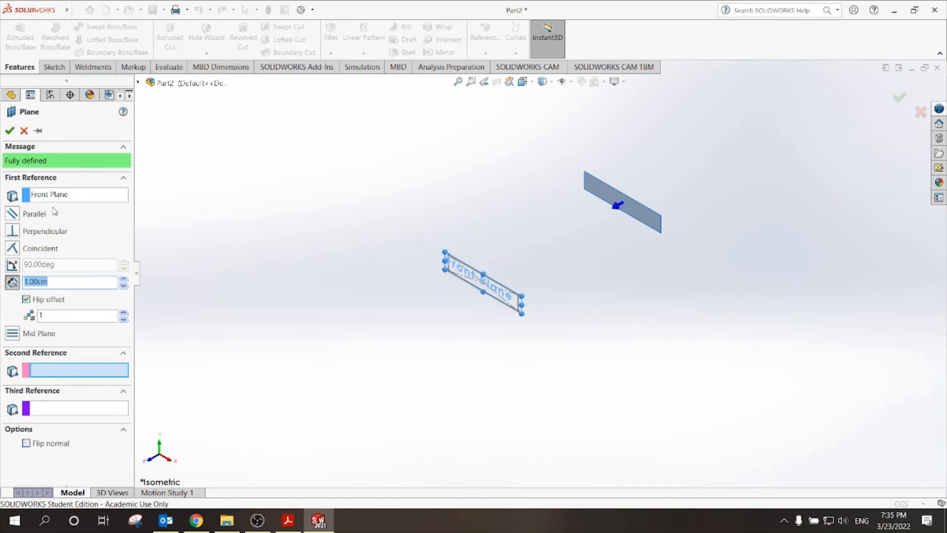
{"action": "right_click", "coordinate": [612, 231]}
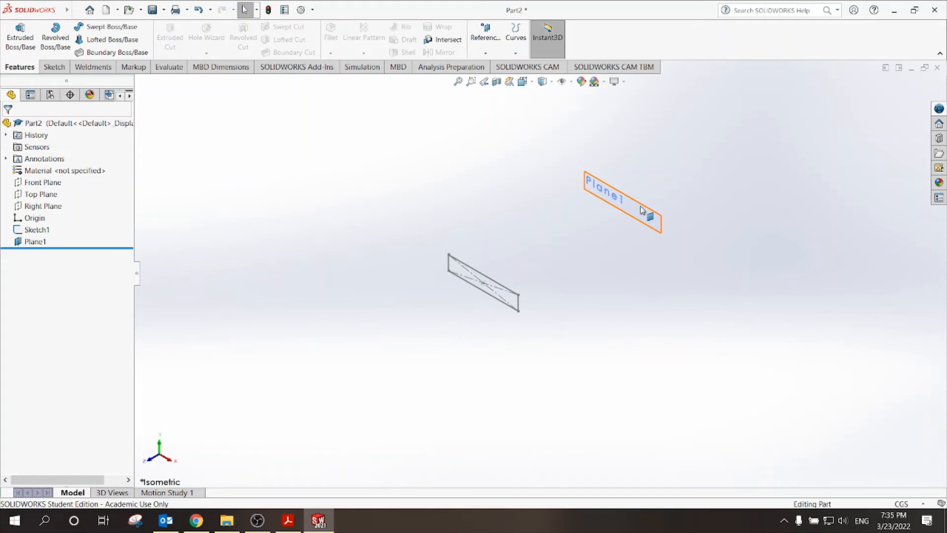
Step: Sketch a larger center rectangle on the offset plane, centred on the origin, about 0.86 by 0.43 cm, and exit the sketch
{"action": "left_click", "coordinate": [530, 83]}
{"action": "left_click", "coordinate": [542, 126]}
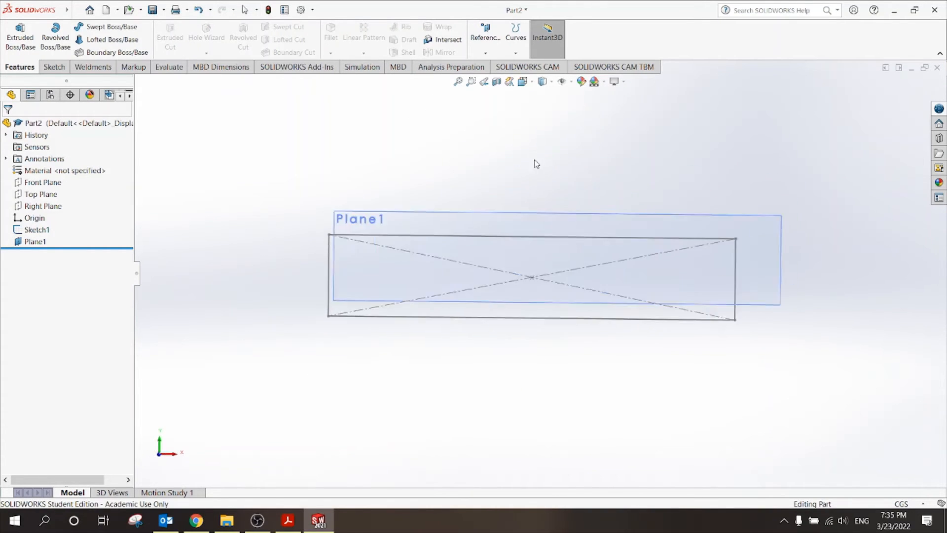
{"action": "left_click", "coordinate": [309, 257]}
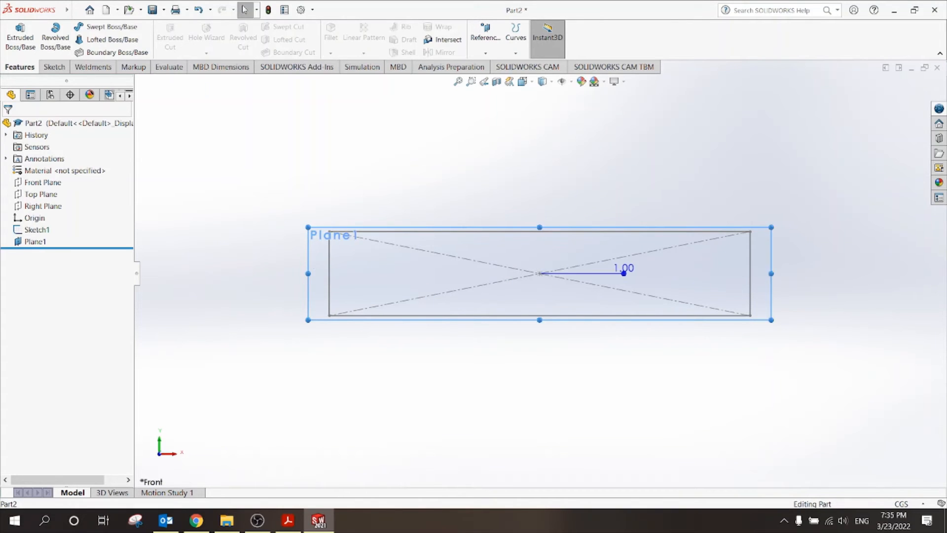
{"action": "left_click", "coordinate": [350, 225]}
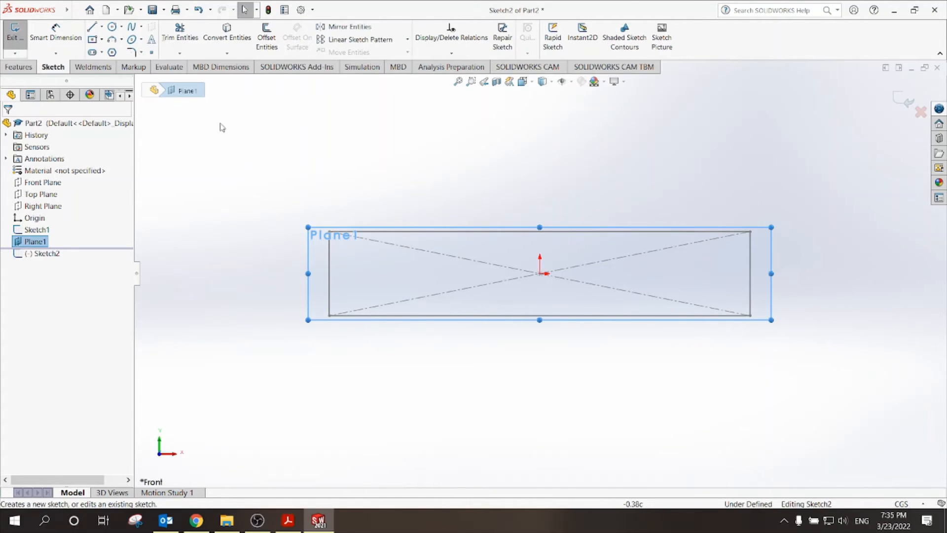
{"action": "left_click", "coordinate": [93, 39]}
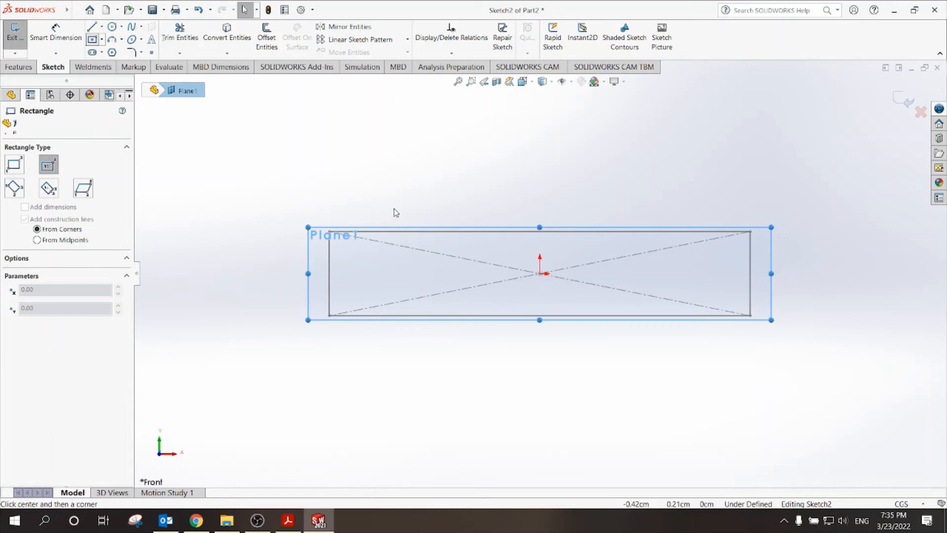
{"action": "left_click", "coordinate": [542, 275]}
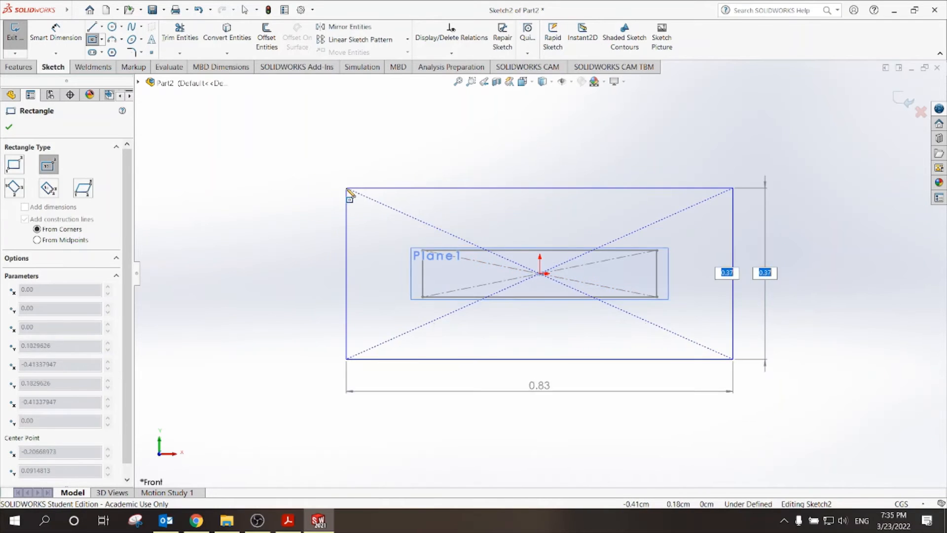
{"action": "left_click", "coordinate": [373, 190]}
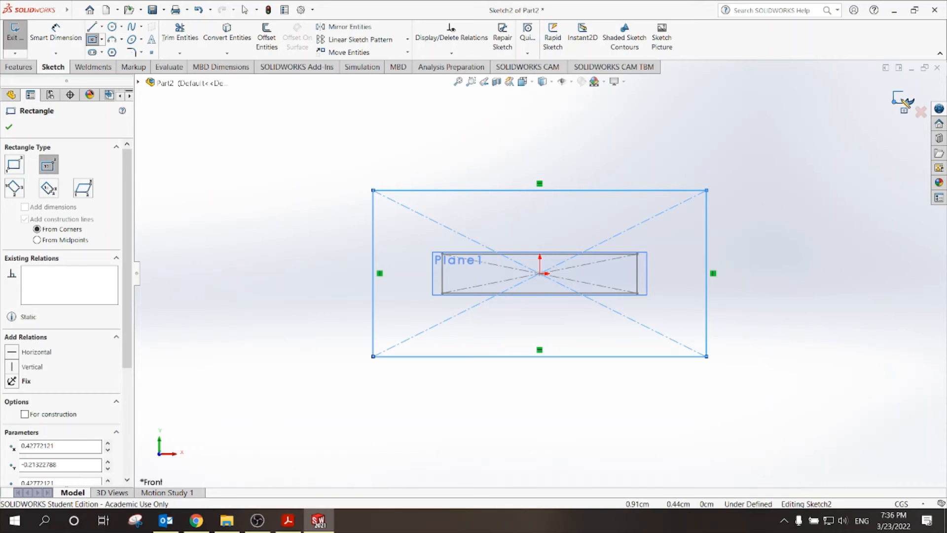
{"action": "left_click", "coordinate": [906, 100]}
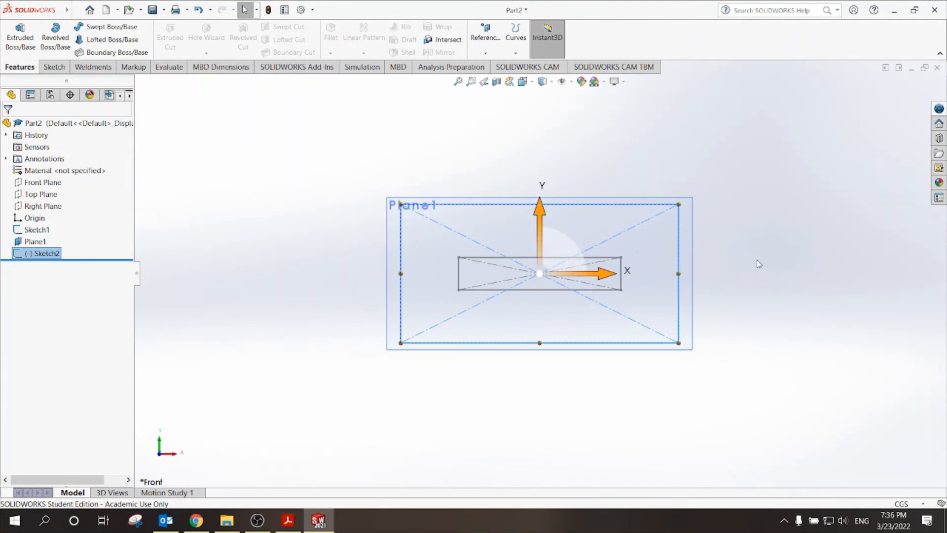
Step: Create a second reference plane offset 1 cm from the larger rectangle's plane, with the offset flipped to lie behind it
{"action": "mouse_move", "coordinate": [759, 265]}
{"action": "middle_mouse_down"}
{"action": "mouse_move", "coordinate": [745, 245]}
{"action": "mouse_move", "coordinate": [695, 242]}
{"action": "mouse_move", "coordinate": [661, 300]}
{"action": "mouse_move", "coordinate": [674, 343]}
{"action": "mouse_move", "coordinate": [623, 380]}
{"action": "middle_mouse_up"}
{"action": "left_click", "coordinate": [622, 380]}
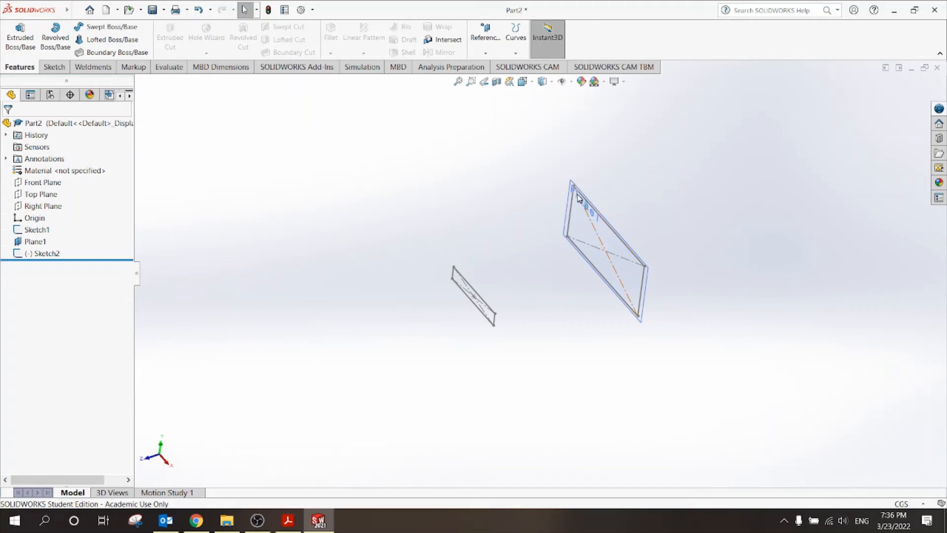
{"action": "left_click", "coordinate": [486, 38]}
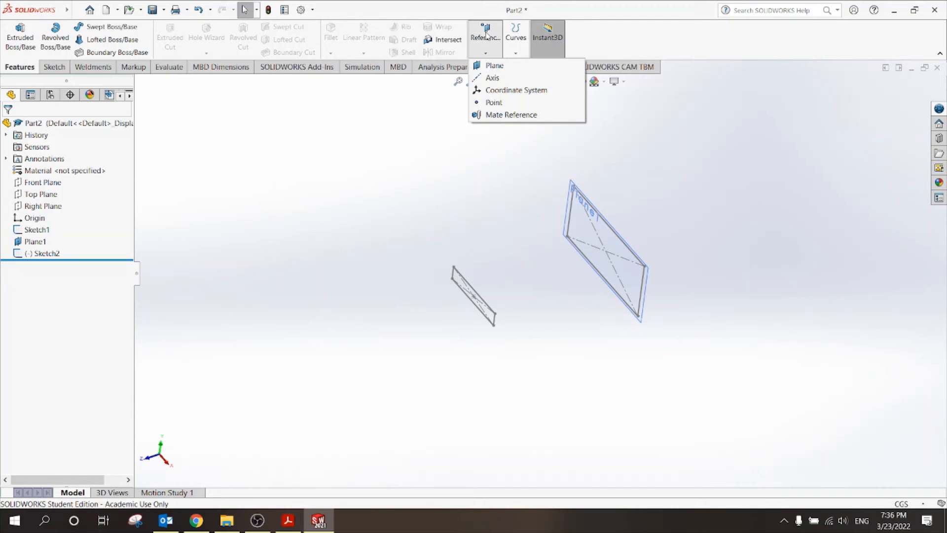
{"action": "left_click", "coordinate": [495, 67]}
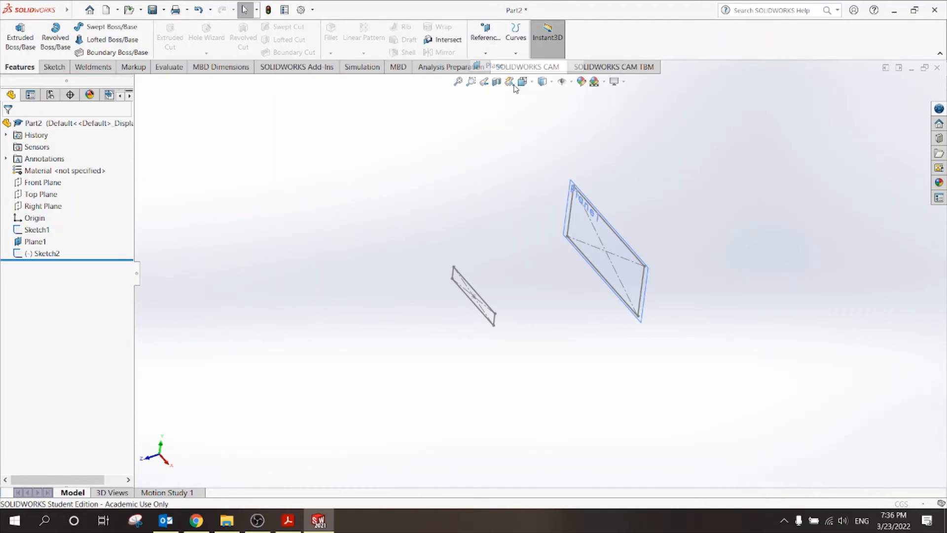
{"action": "left_click", "coordinate": [572, 189]}
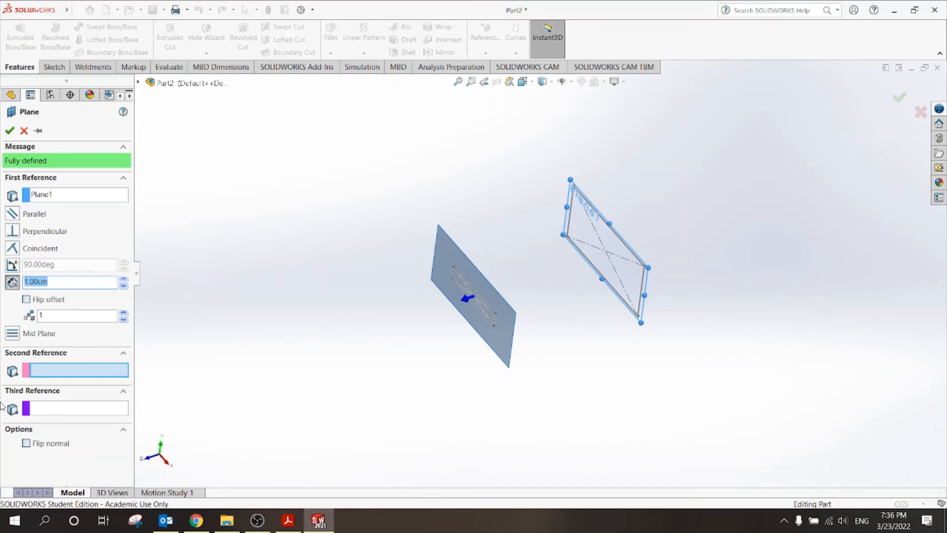
{"action": "left_click", "coordinate": [27, 299]}
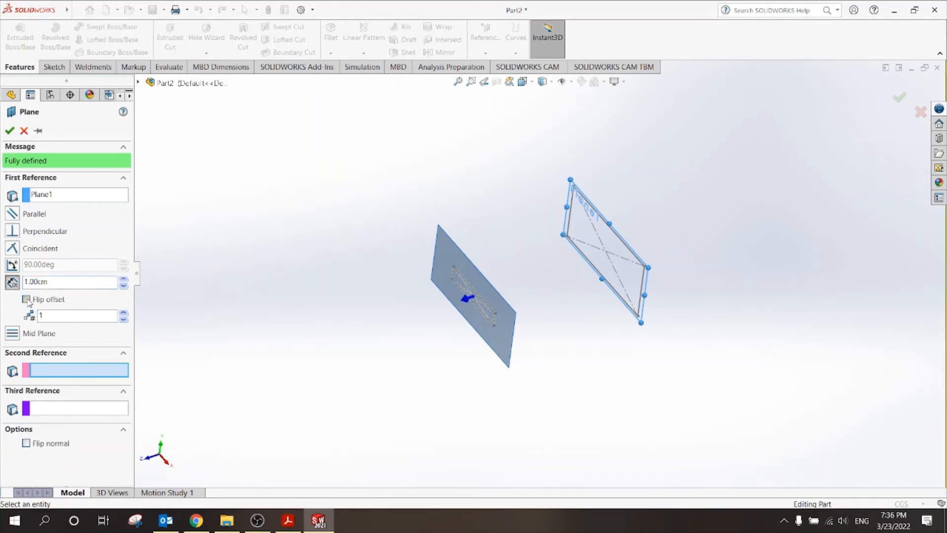
{"action": "left_click", "coordinate": [9, 131]}
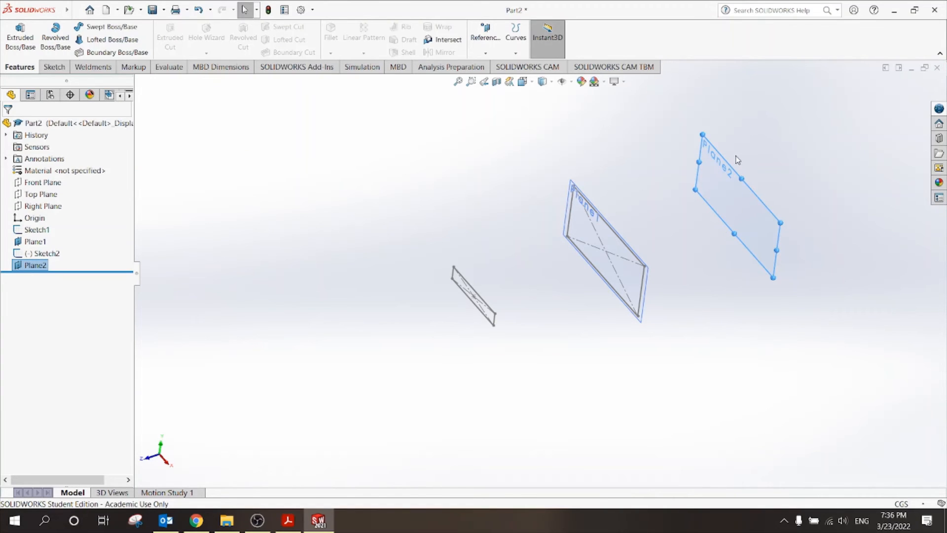
Step: Sketch a circle centred on the origin on the rearmost plane, with a radius of about 0.22 cm, and exit the sketch
{"action": "left_click", "coordinate": [735, 171]}
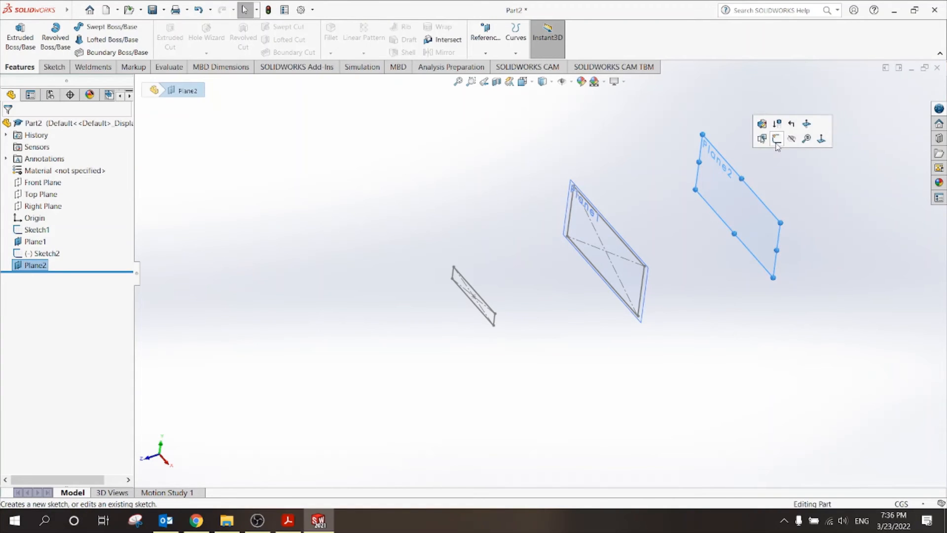
{"action": "left_click", "coordinate": [777, 143]}
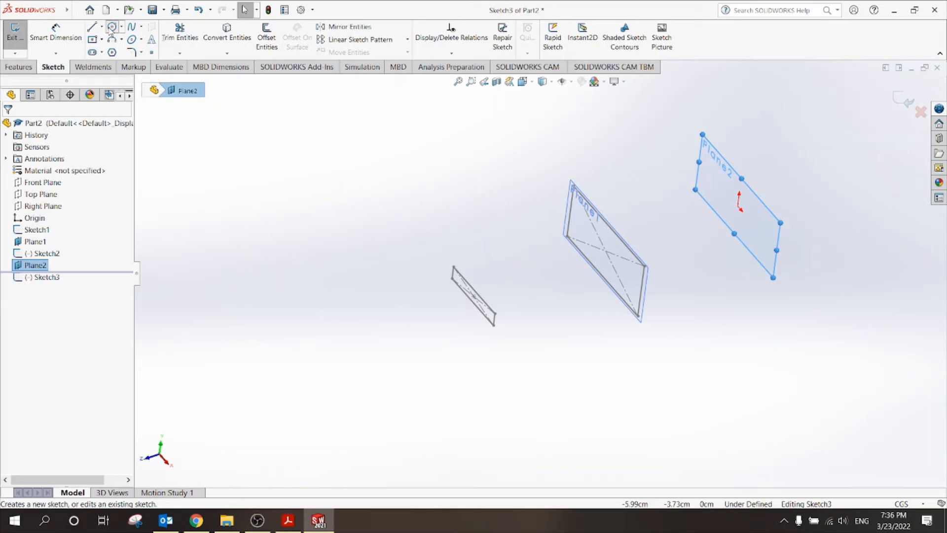
{"action": "left_click", "coordinate": [112, 26]}
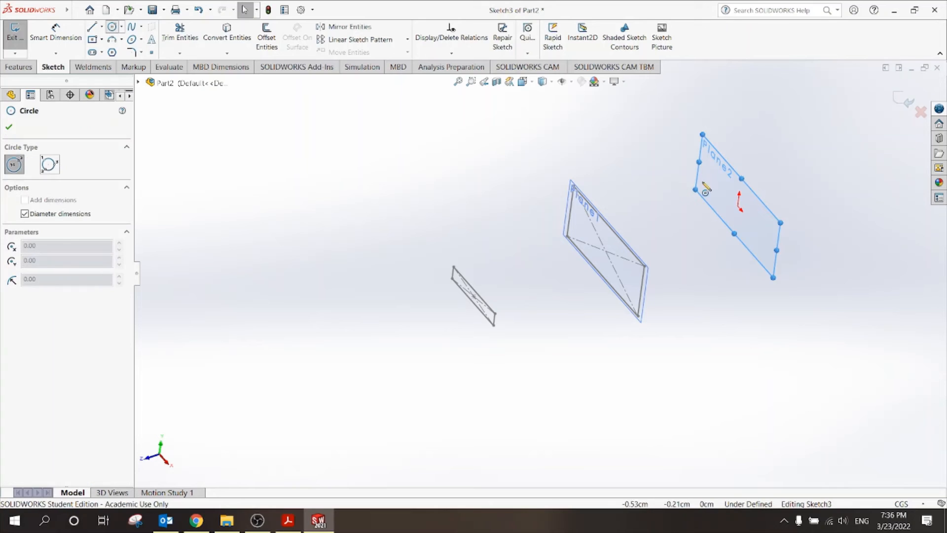
{"action": "left_click", "coordinate": [740, 207]}
{"action": "left_click", "coordinate": [736, 174]}
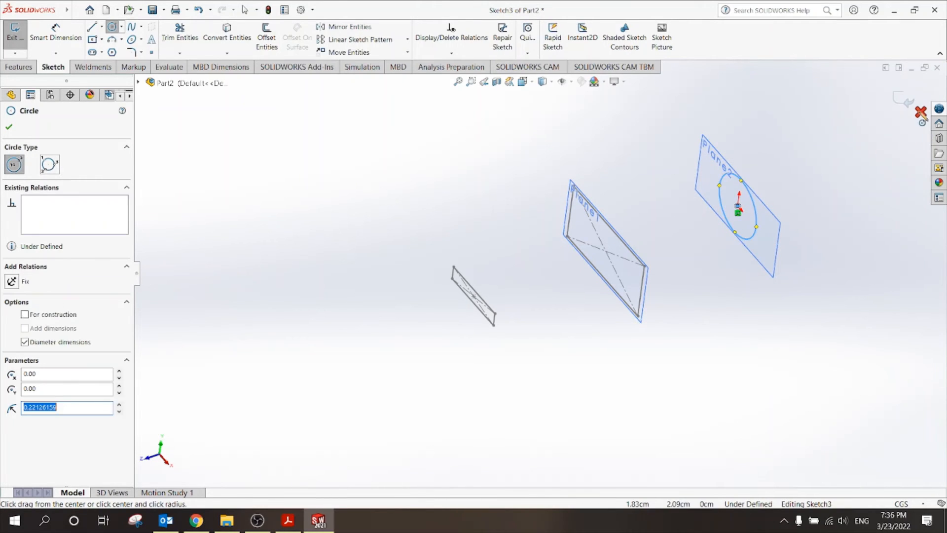
{"action": "left_click", "coordinate": [908, 101]}
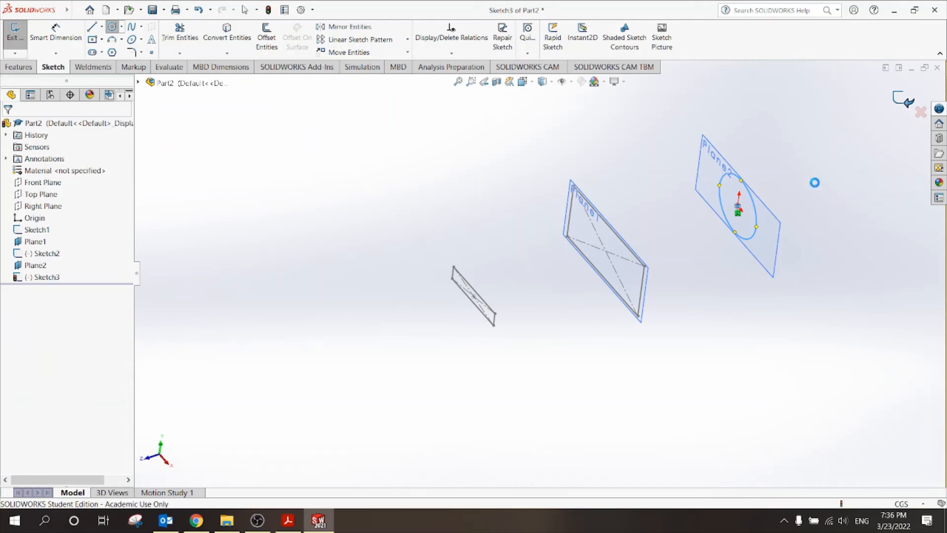
{"action": "left_click", "coordinate": [716, 293]}
Step: Hide both offset reference planes, Plane1 and Plane2, so only the three profile sketches are displayed
{"action": "scroll", "coordinate": [735, 266], "scroll_direction": "up", "scroll_amount": 1}
{"action": "scroll", "coordinate": [733, 251], "scroll_direction": "down", "scroll_amount": 1}
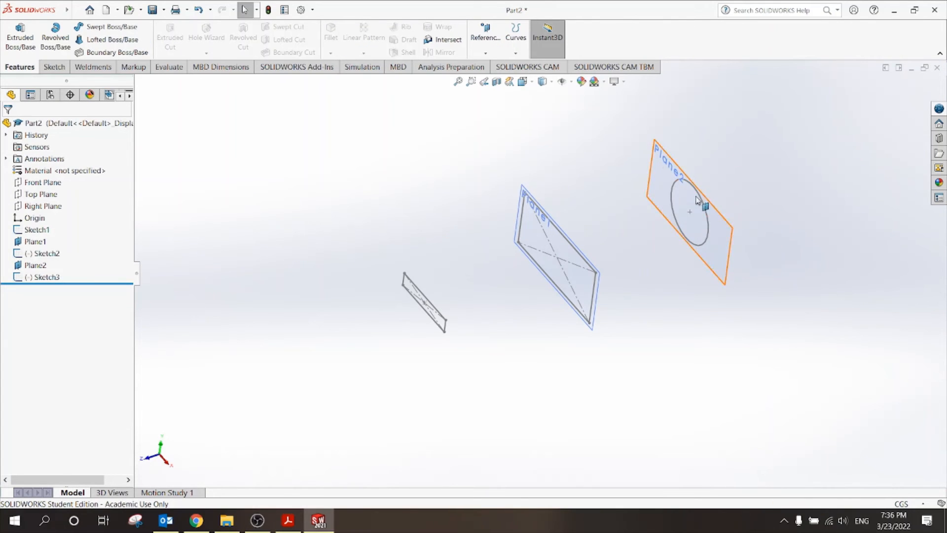
{"action": "left_click", "coordinate": [42, 242]}
{"action": "left_click", "coordinate": [64, 230]}
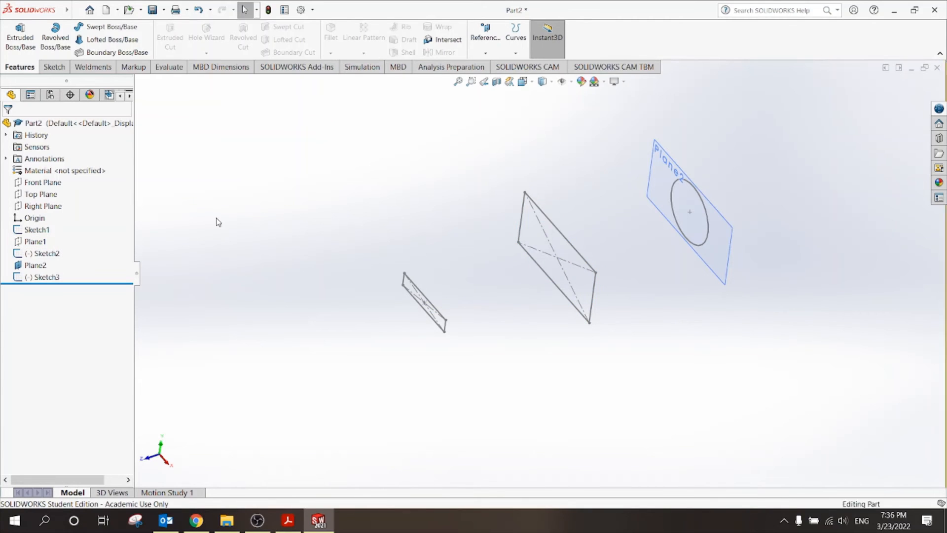
{"action": "left_click", "coordinate": [35, 266]}
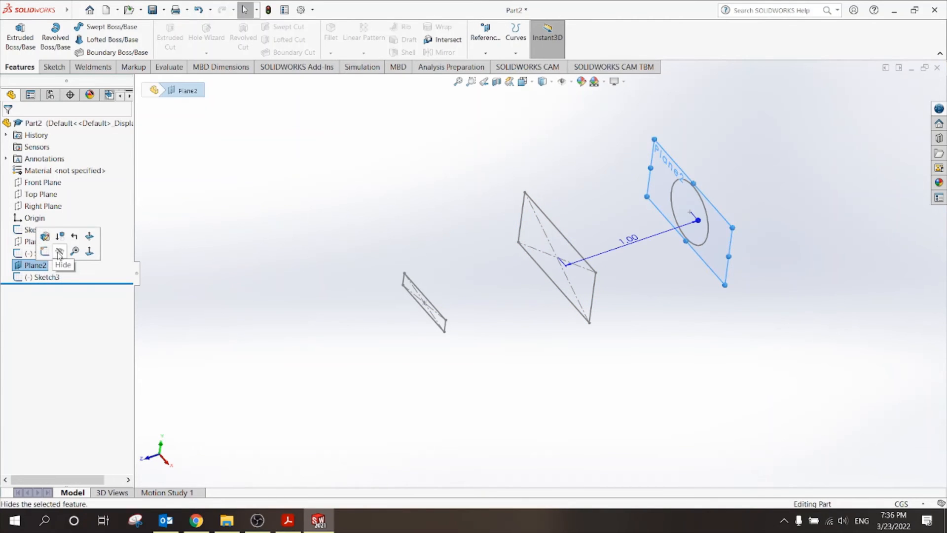
{"action": "left_click", "coordinate": [60, 254]}
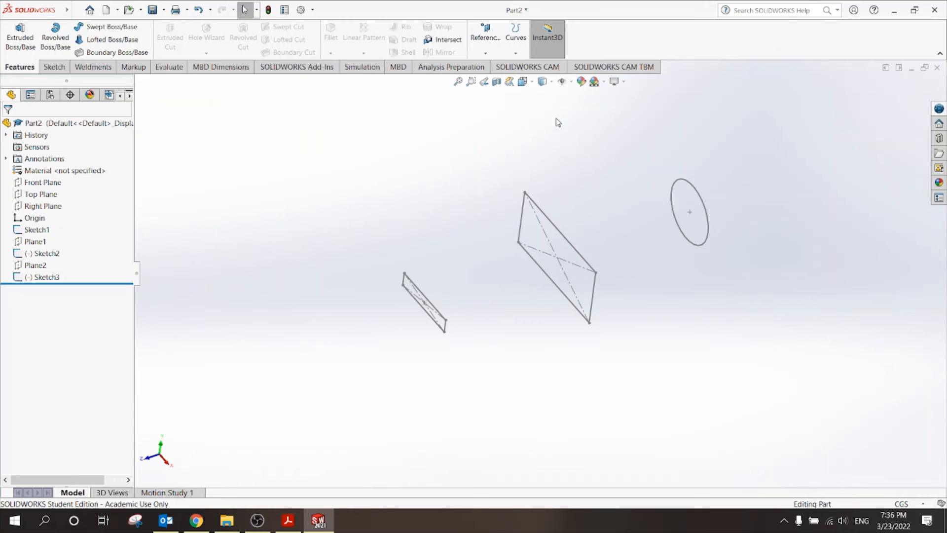
Step: Set the view to isometric and compare the three profiles with Figure 3 in the PDF, returning to SOLIDWORKS
{"action": "left_click", "coordinate": [523, 81]}
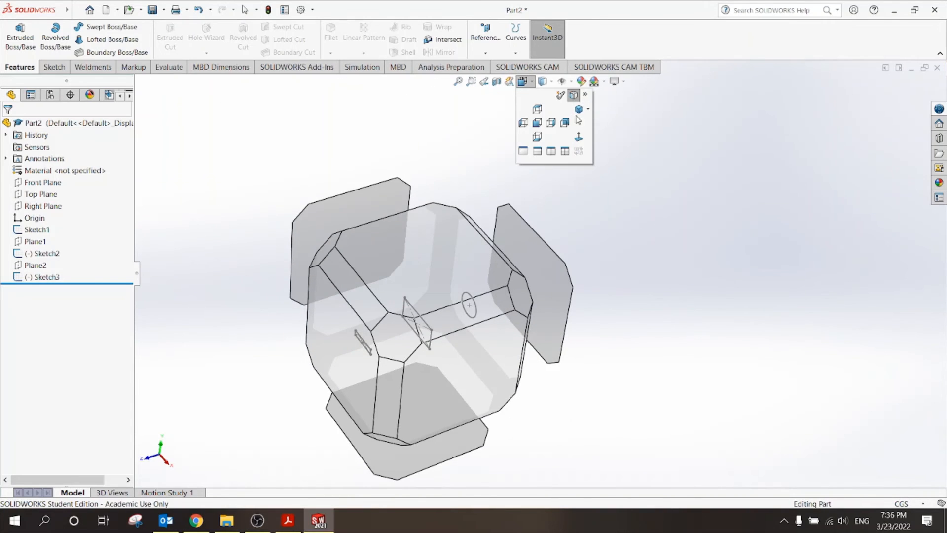
{"action": "left_click", "coordinate": [578, 110]}
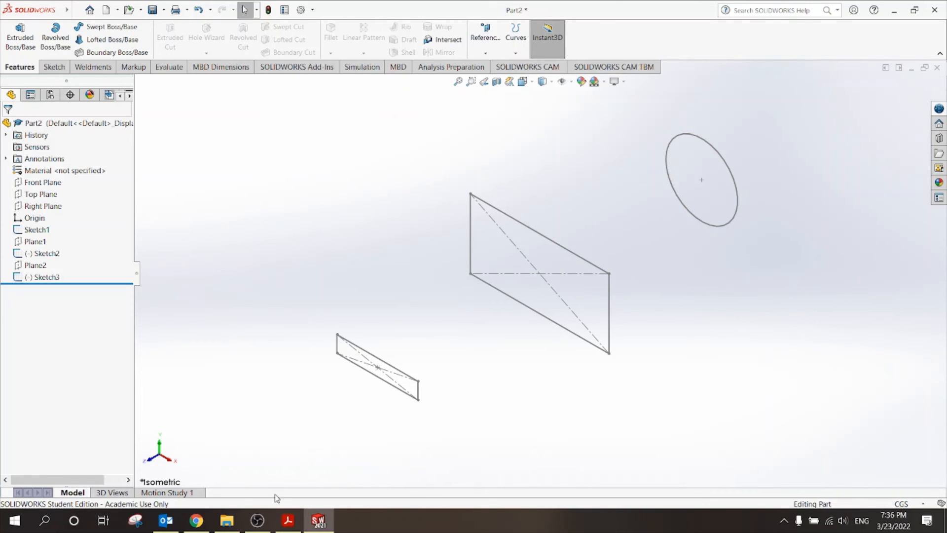
{"action": "left_click", "coordinate": [288, 521]}
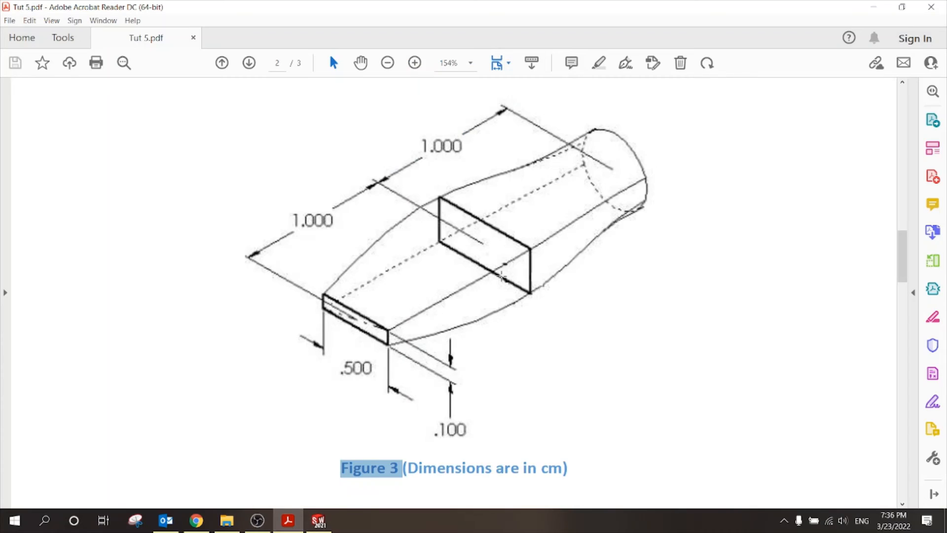
{"action": "left_click", "coordinate": [327, 515]}
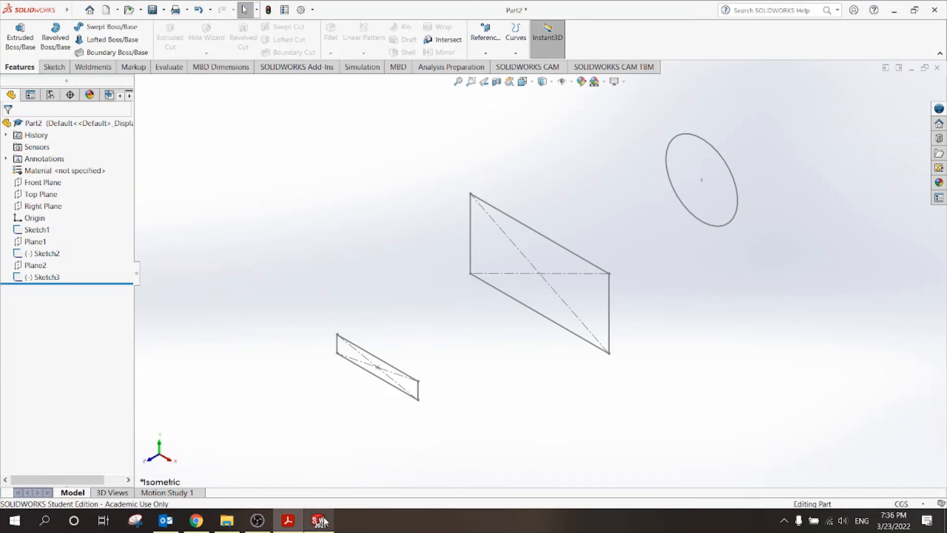
{"action": "left_click", "coordinate": [20, 38]}
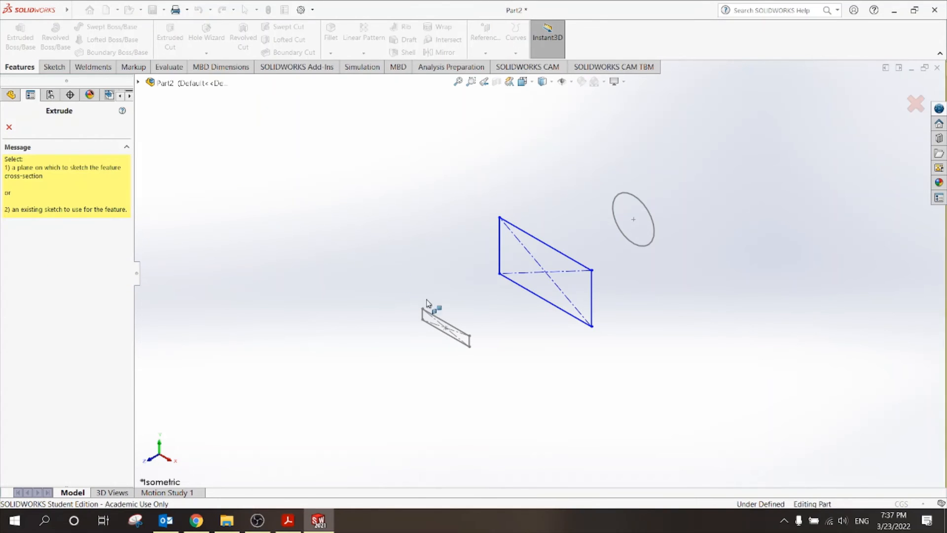
{"action": "left_click", "coordinate": [445, 325]}
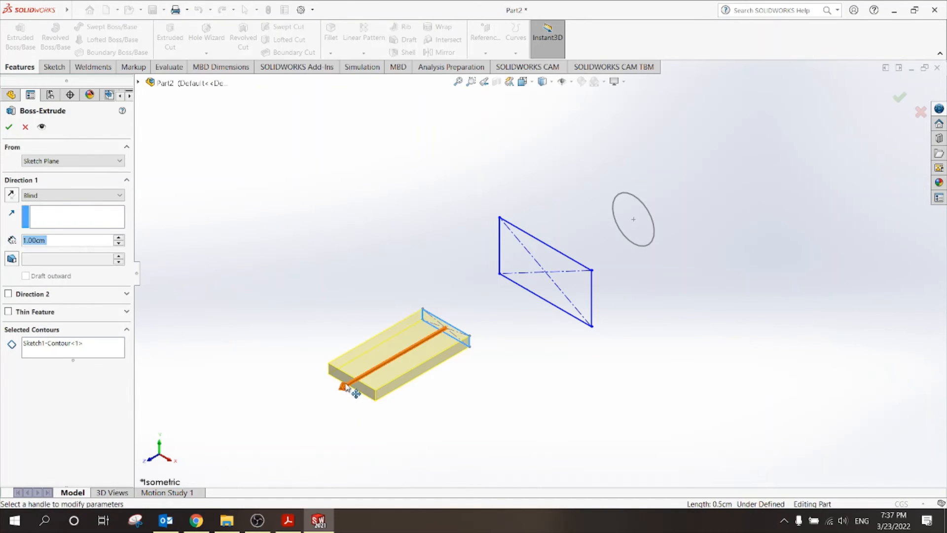
{"action": "left_click", "coordinate": [346, 387]}
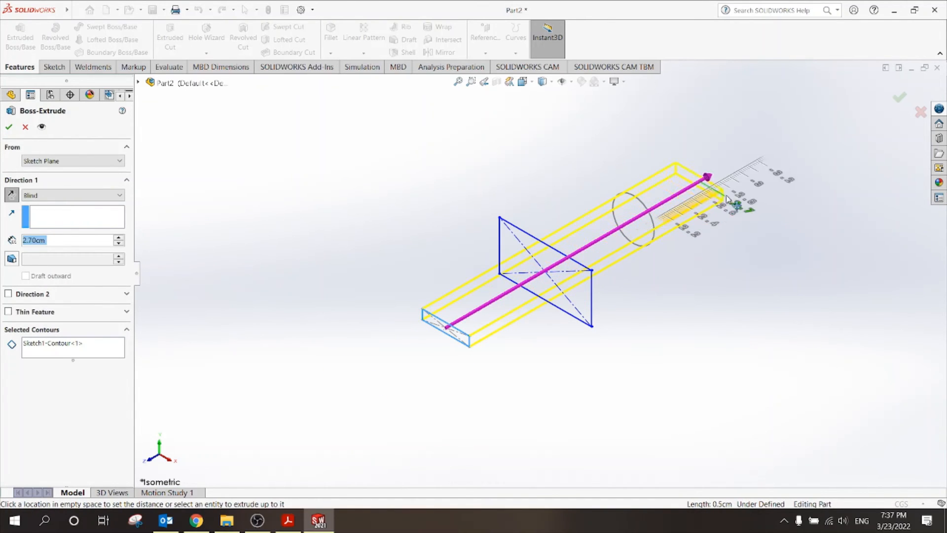
{"action": "left_click", "coordinate": [727, 198]}
Step: Loft a solid through the small rectangle, the larger rectangle and the circle in that order, picking each near its matching upper corner or edge
{"action": "scroll", "coordinate": [700, 246], "scroll_direction": "down", "scroll_amount": 2}
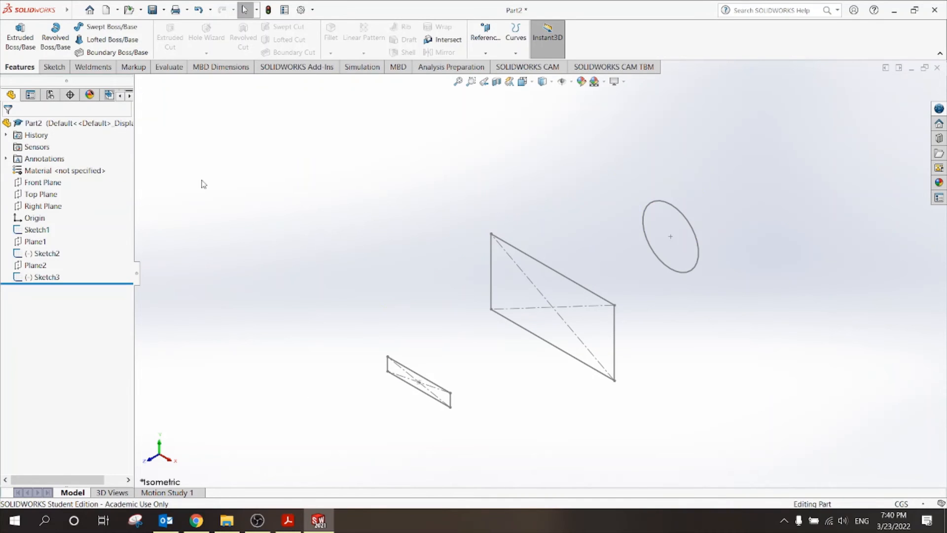
{"action": "left_click", "coordinate": [105, 41]}
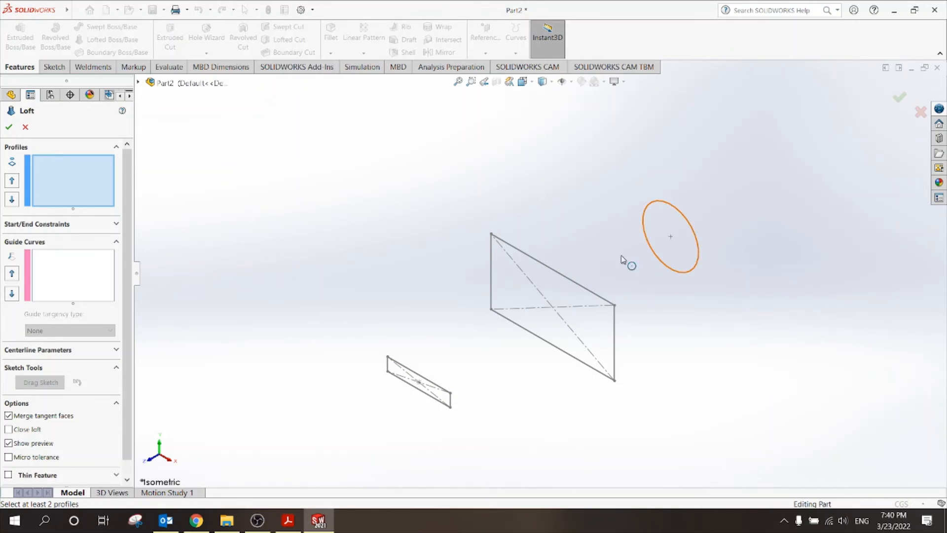
{"action": "scroll", "coordinate": [426, 395], "scroll_direction": "down", "scroll_amount": 2}
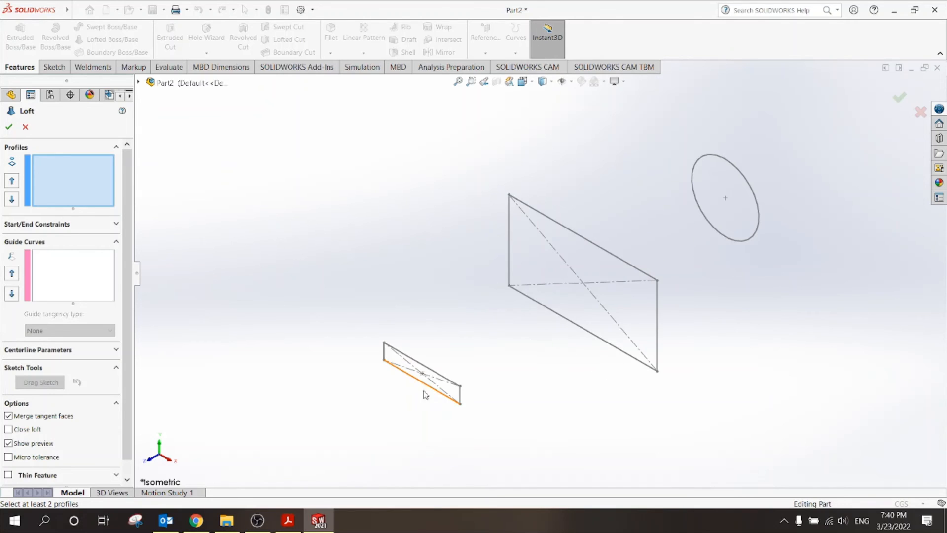
{"action": "left_click", "coordinate": [385, 344]}
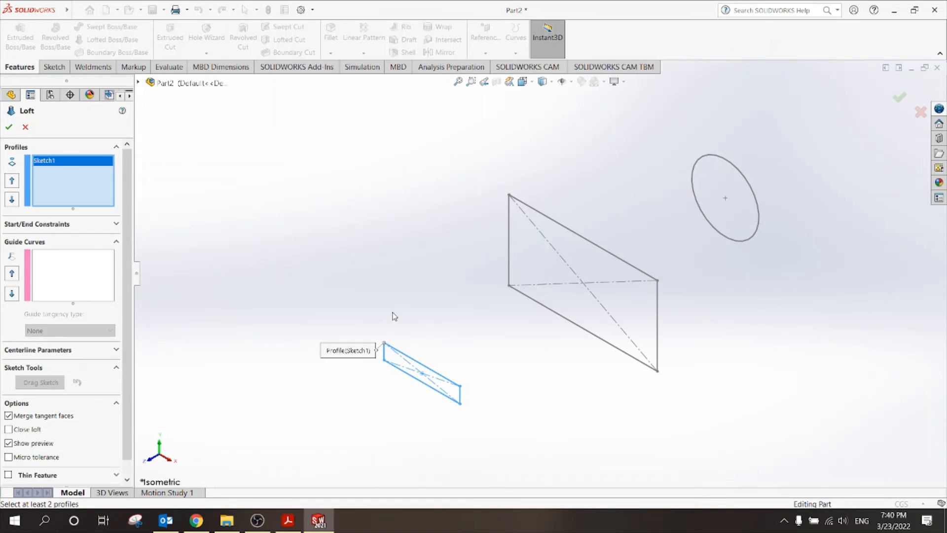
{"action": "left_click", "coordinate": [509, 195]}
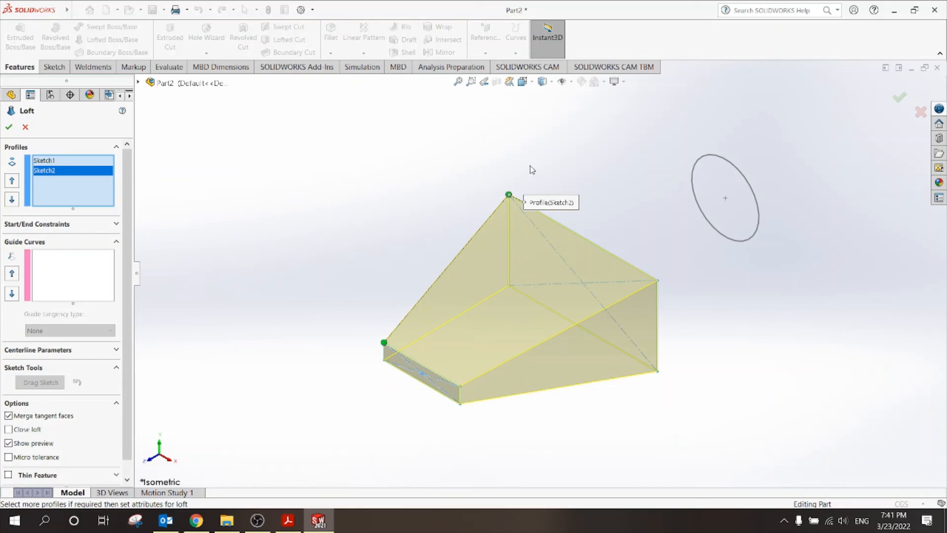
{"action": "left_click", "coordinate": [708, 159]}
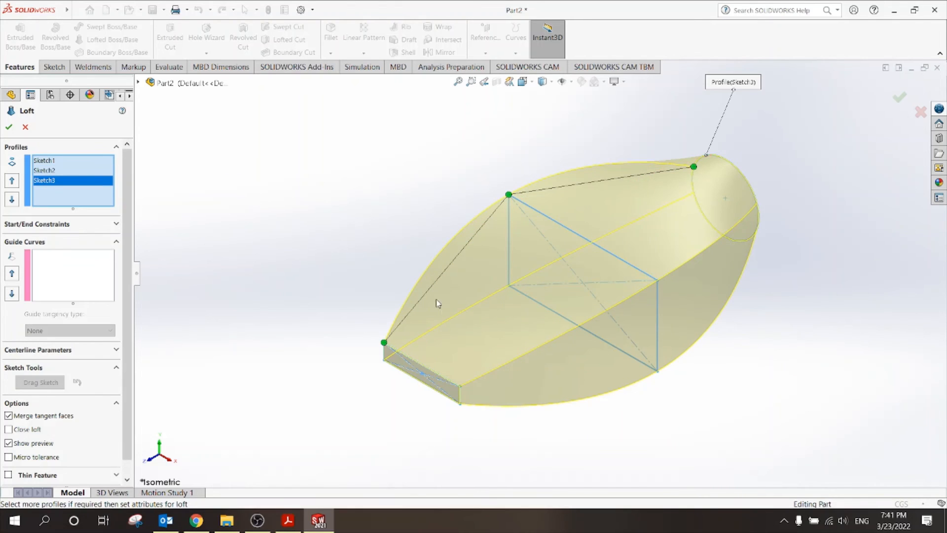
{"action": "left_click", "coordinate": [8, 127]}
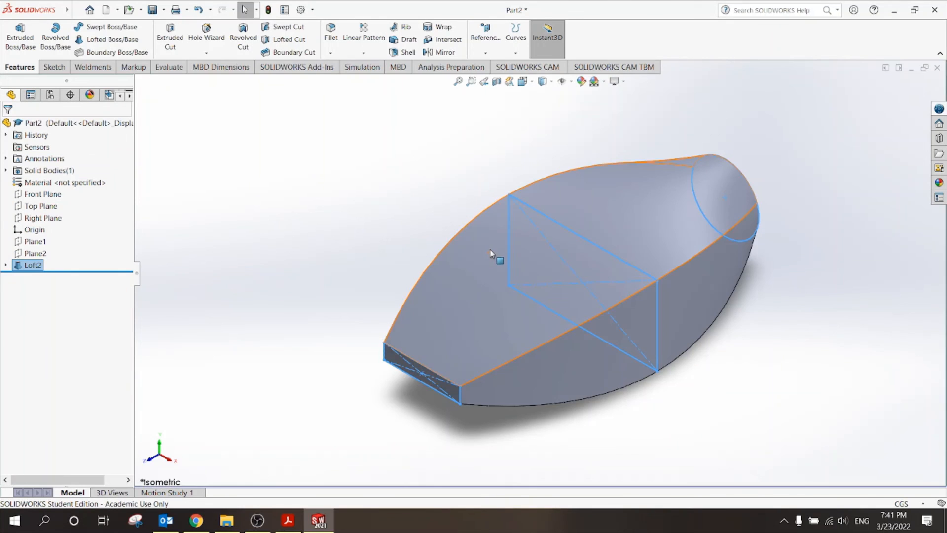
{"action": "left_click", "coordinate": [779, 352]}
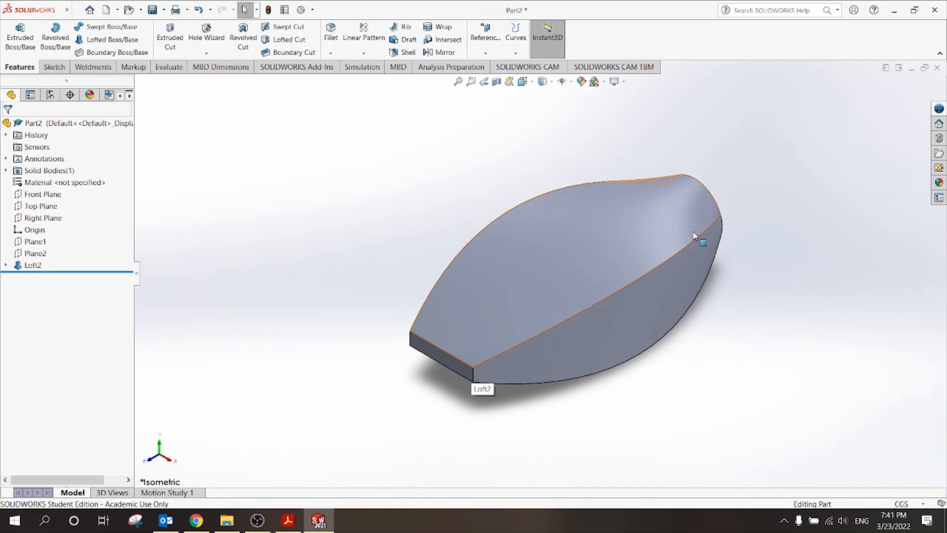
Step: Edit the loft's middle rectangle sketch, moving its upper edge down to reduce the height, and exit the sketch to rebuild and inspect the loft
{"action": "middle_click_drag", "start_coordinate": [691, 303], "coordinate": [661, 401]}
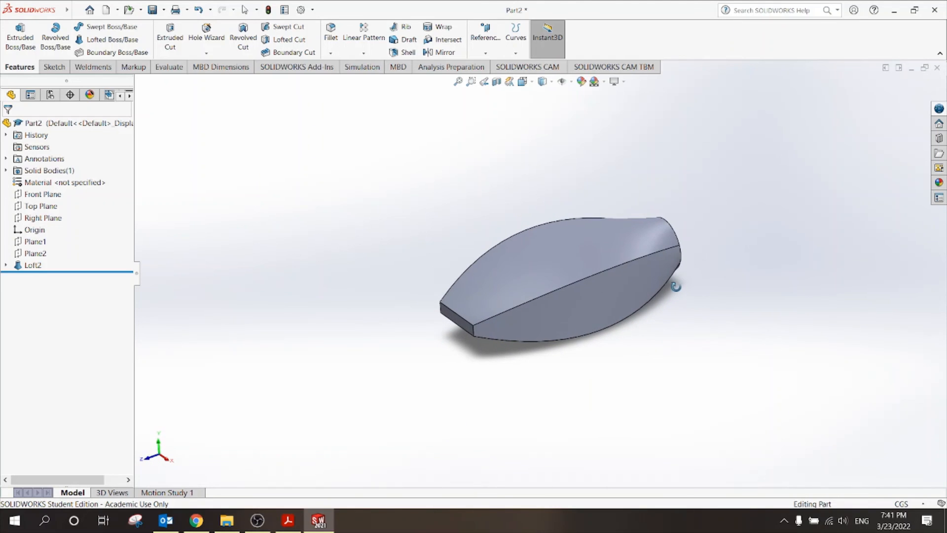
{"action": "left_click", "coordinate": [6, 265]}
{"action": "left_click", "coordinate": [55, 289]}
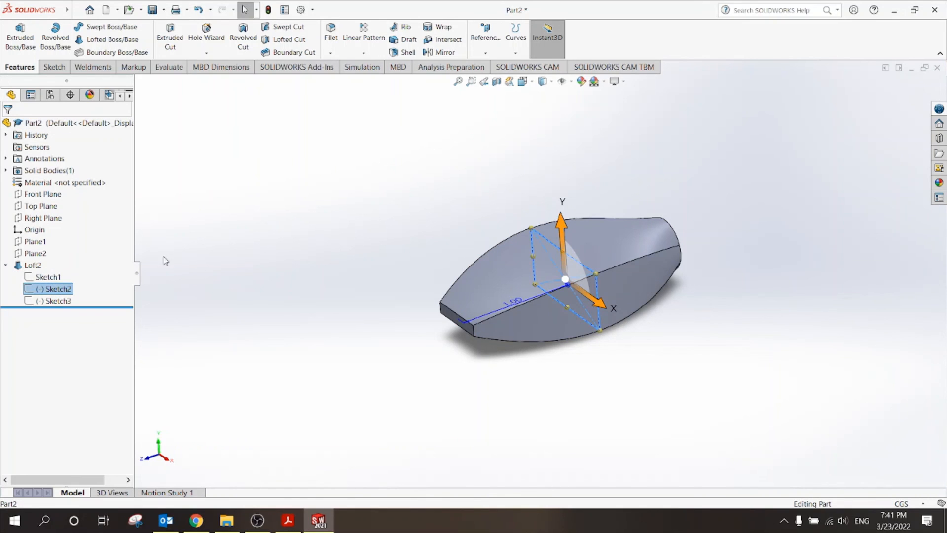
{"action": "right_click", "coordinate": [58, 289]}
{"action": "left_click", "coordinate": [69, 262]}
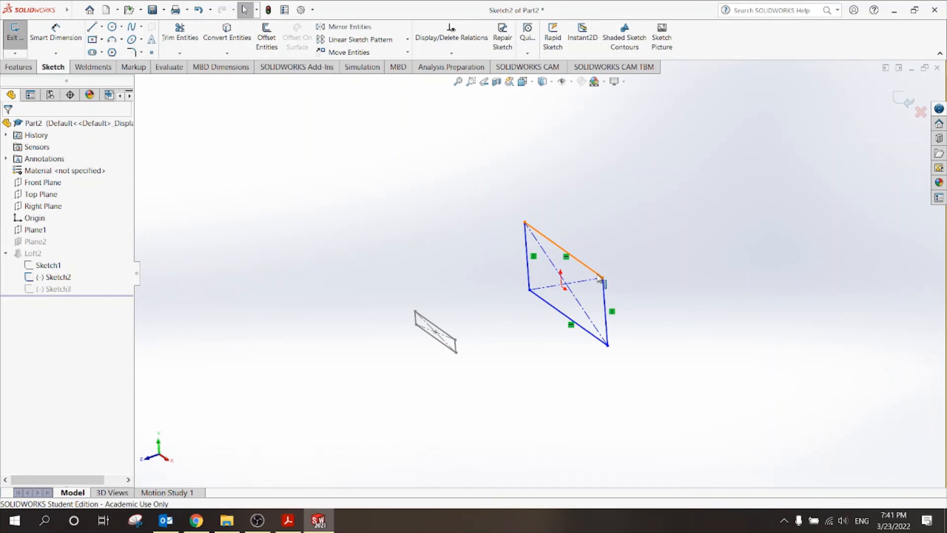
{"action": "left_click_drag", "start_coordinate": [591, 275], "coordinate": [598, 309]}
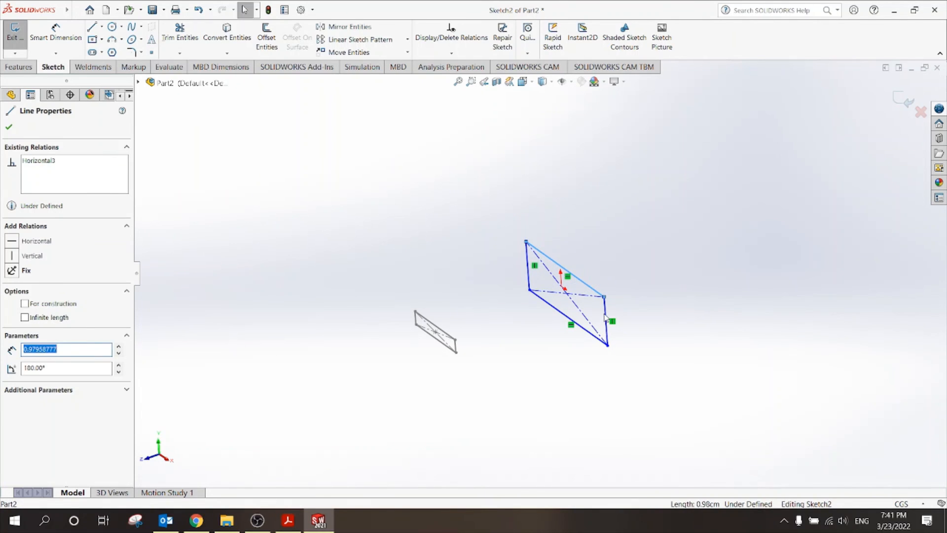
{"action": "left_click", "coordinate": [594, 305]}
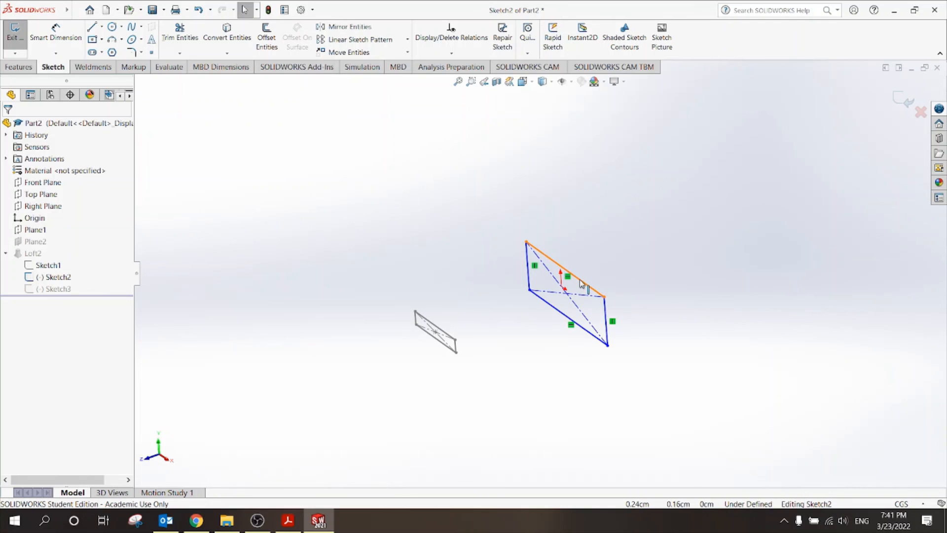
{"action": "left_click_drag", "start_coordinate": [582, 283], "coordinate": [587, 297]}
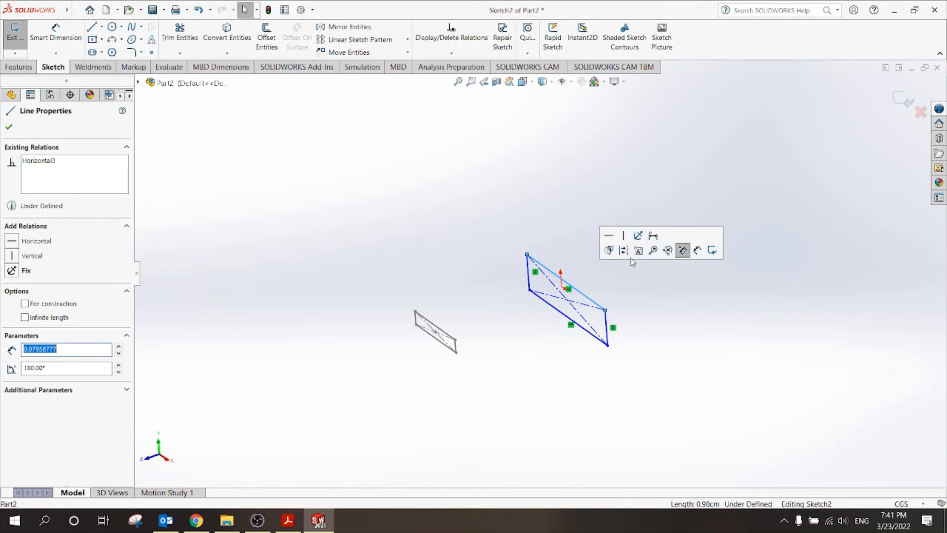
{"action": "left_click", "coordinate": [900, 104]}
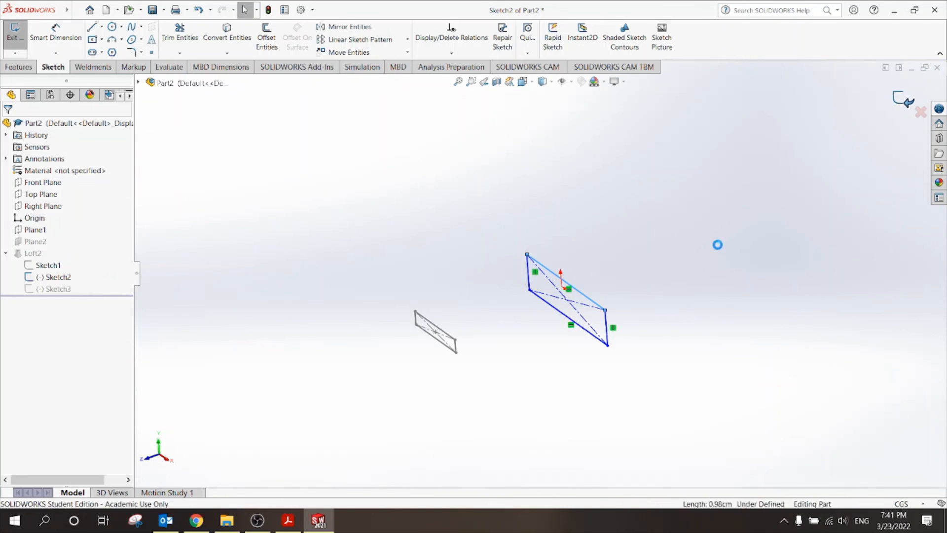
{"action": "middle_click_drag", "start_coordinate": [709, 355], "coordinate": [622, 340]}
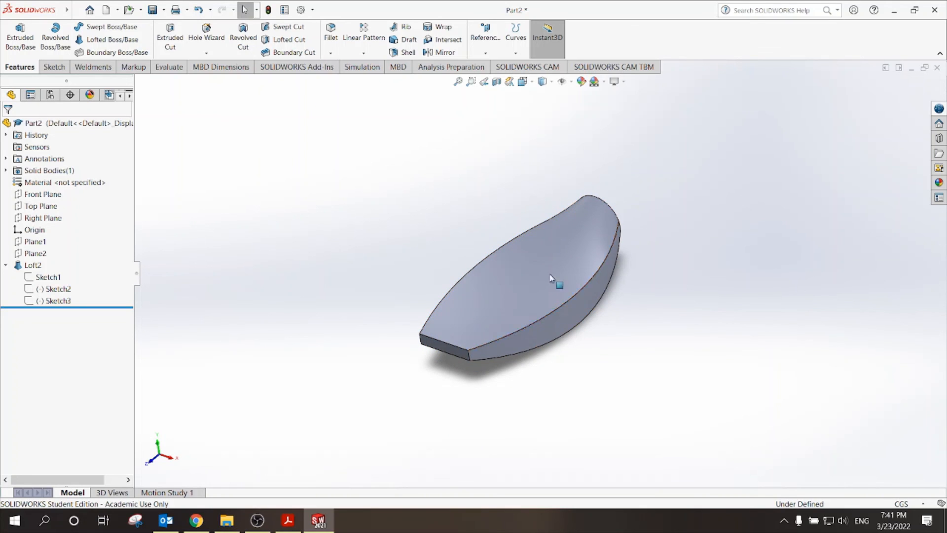
{"action": "middle_click_drag", "start_coordinate": [532, 294], "coordinate": [770, 302]}
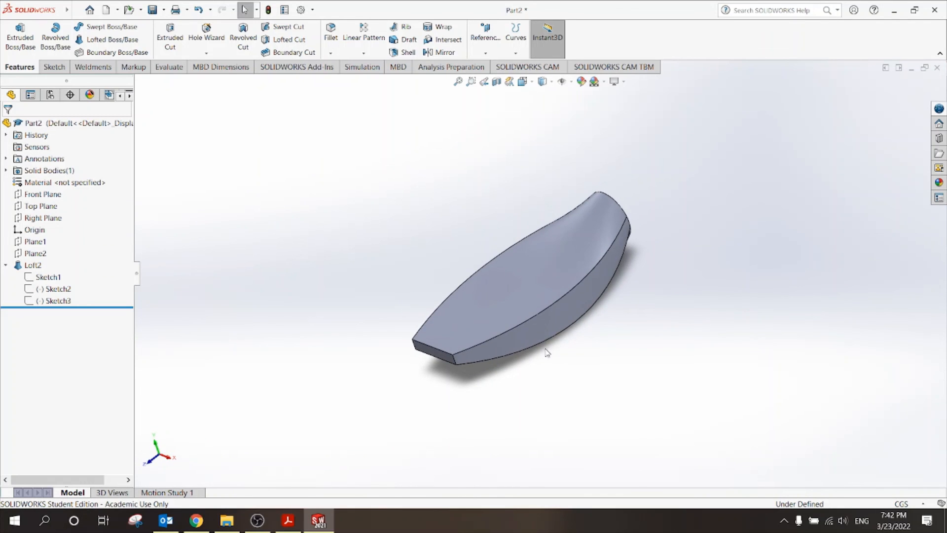